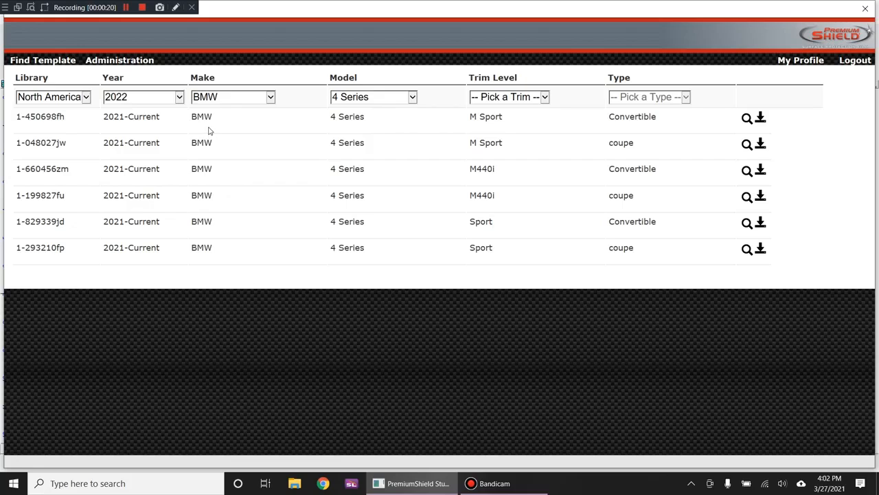
# Step: Filter the North America template library to year 2021 and make Porsche
pyautogui.click(86, 98)
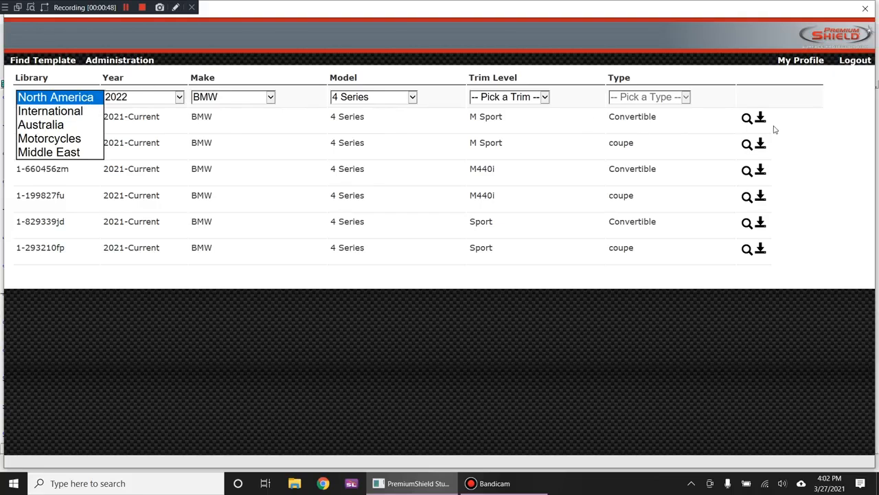
pyautogui.click(179, 98)
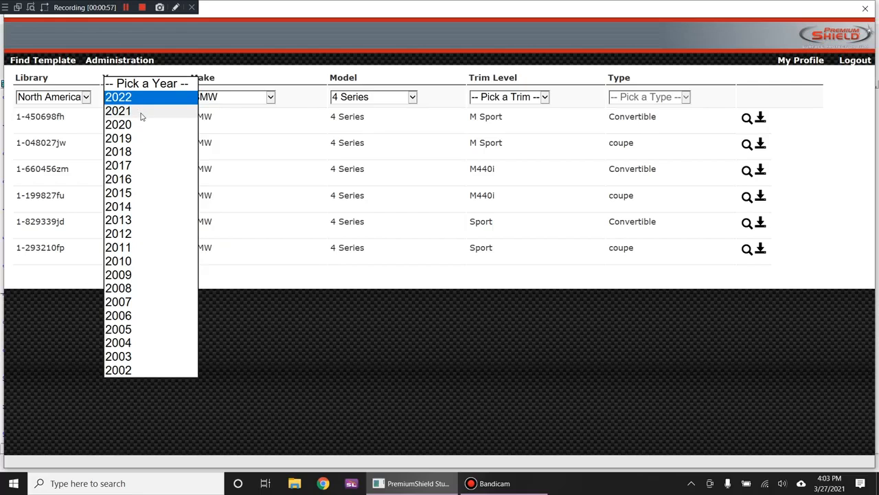
pyautogui.click(141, 113)
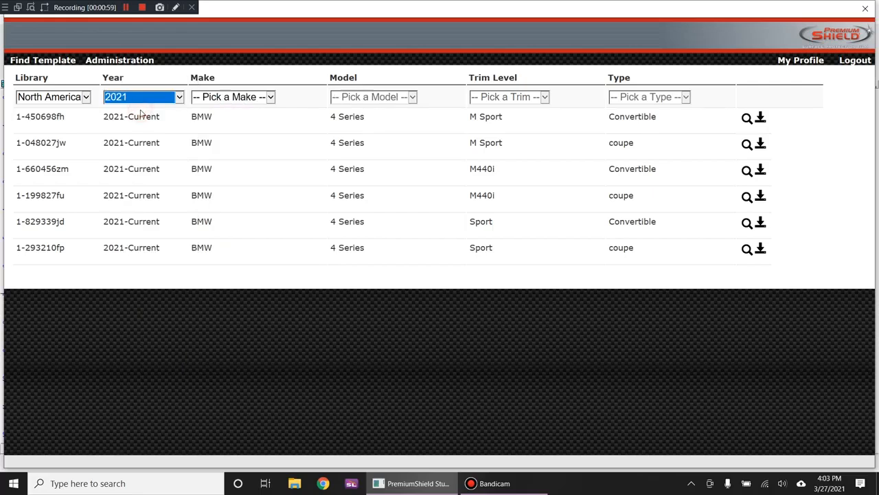
pyautogui.click(271, 98)
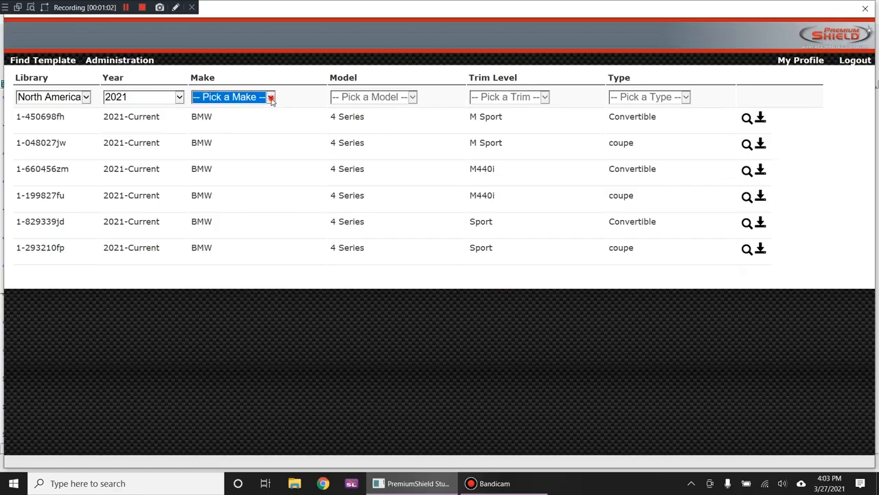
pyautogui.scroll(-4, 242, 297)
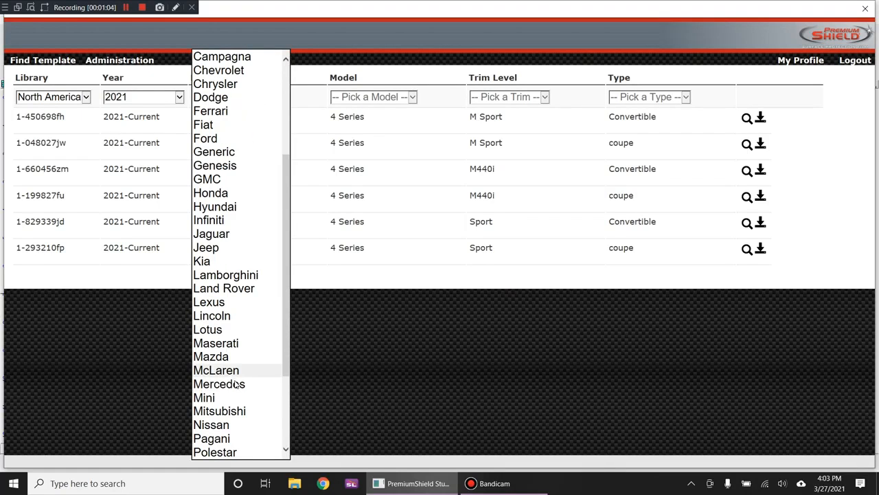
pyautogui.scroll(-2, 232, 433)
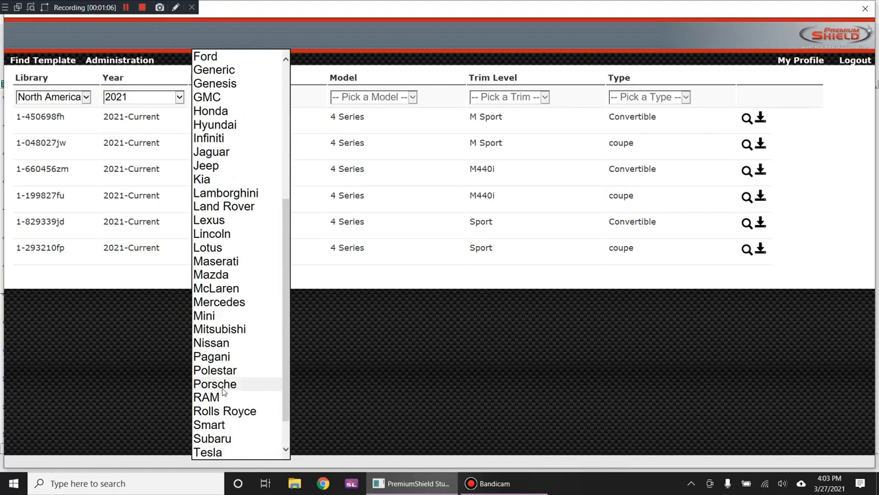
pyautogui.click(222, 383)
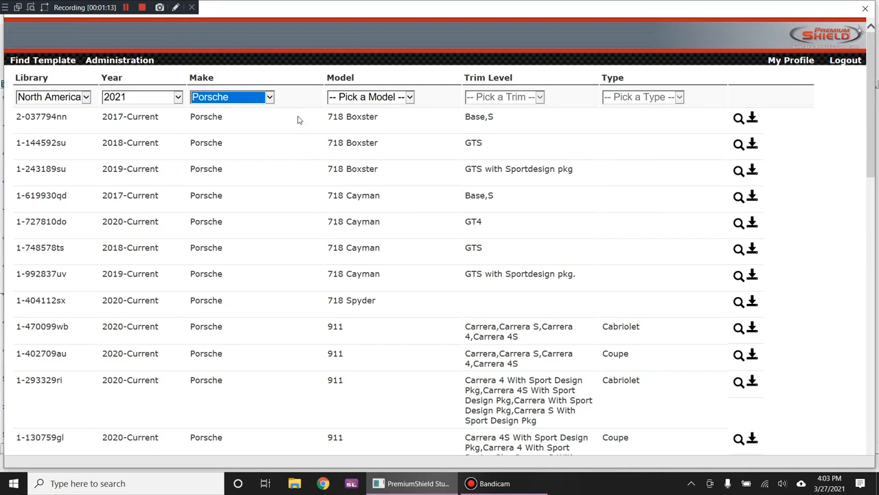
# Step: Check the year ranges of the listed Porsche templates and narrow the results to the Cayenne Coupe model
pyautogui.moveTo(101, 120); pyautogui.dragTo(153, 120)
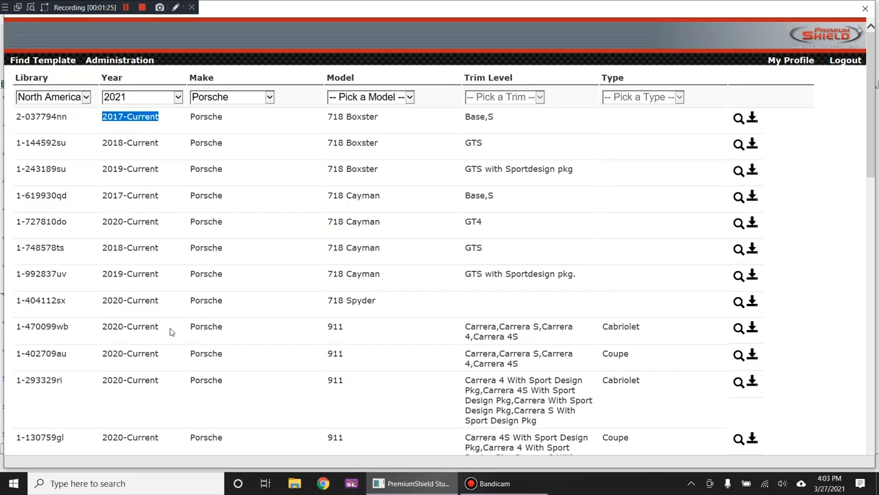
pyautogui.scroll(-2, 184, 257)
pyautogui.scroll(-2, 156, 220)
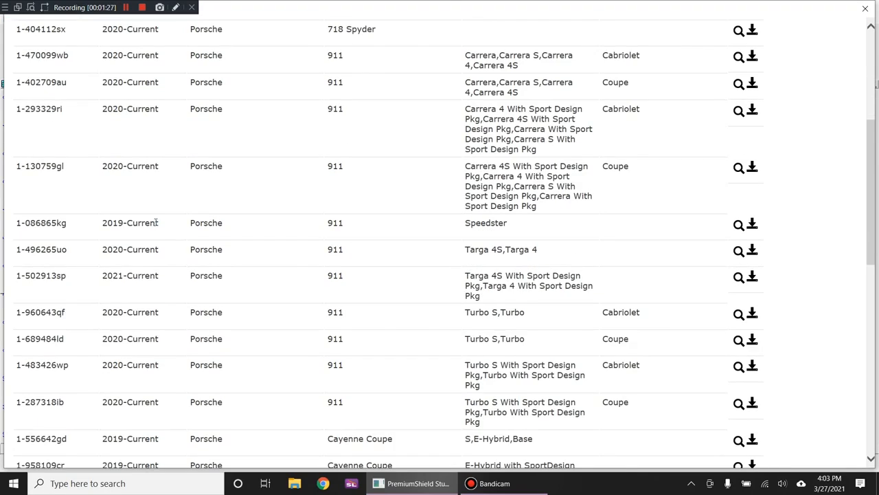
pyautogui.scroll(4, 162, 202)
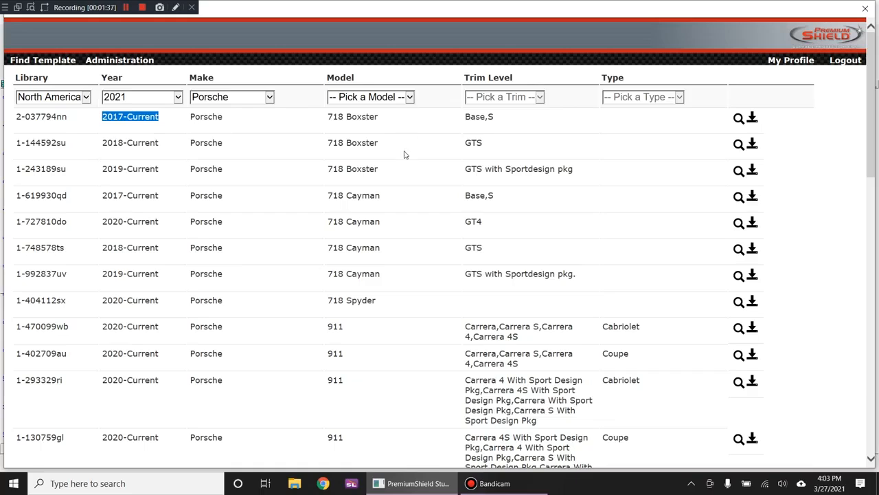
pyautogui.click(413, 98)
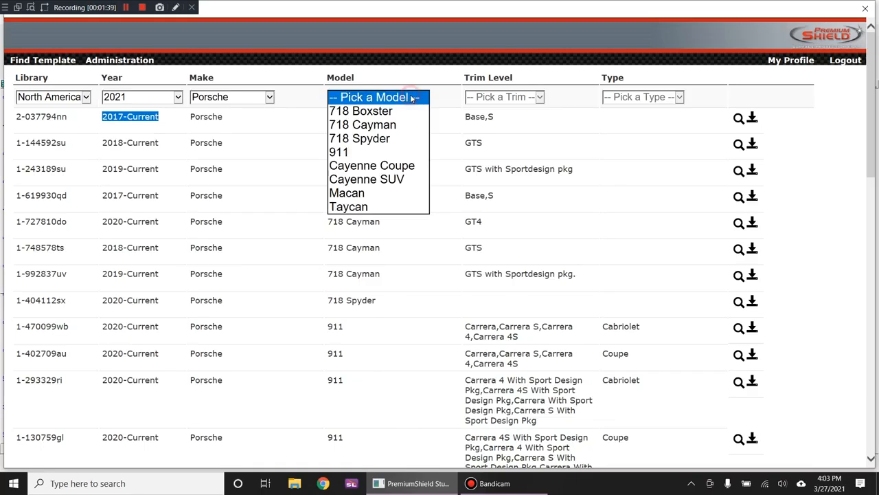
pyautogui.click(388, 166)
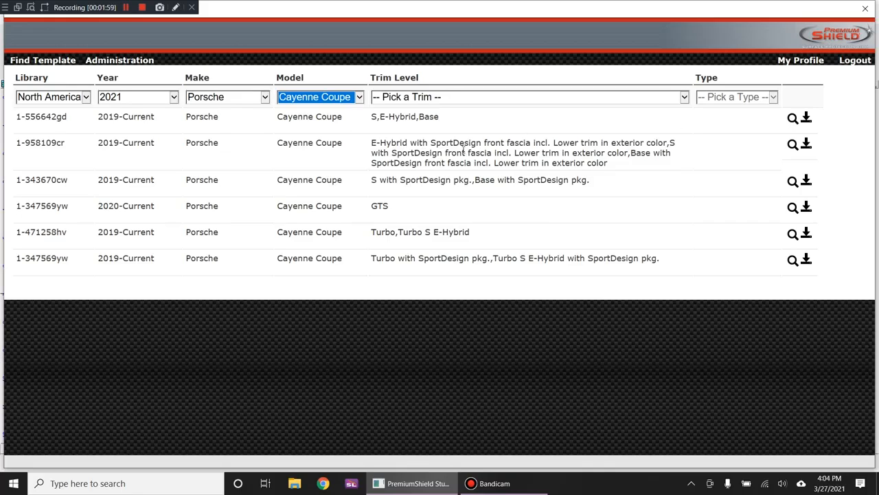
# Step: Examine the Cayenne Coupe trim descriptions in the results and the available trim level options, leaving the trim unselected
pyautogui.moveTo(381, 118); pyautogui.dragTo(549, 142)
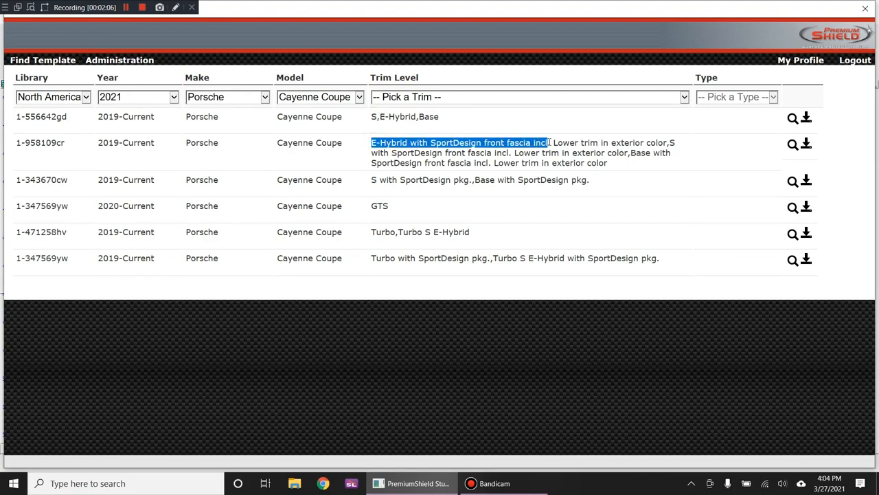
pyautogui.click(404, 169)
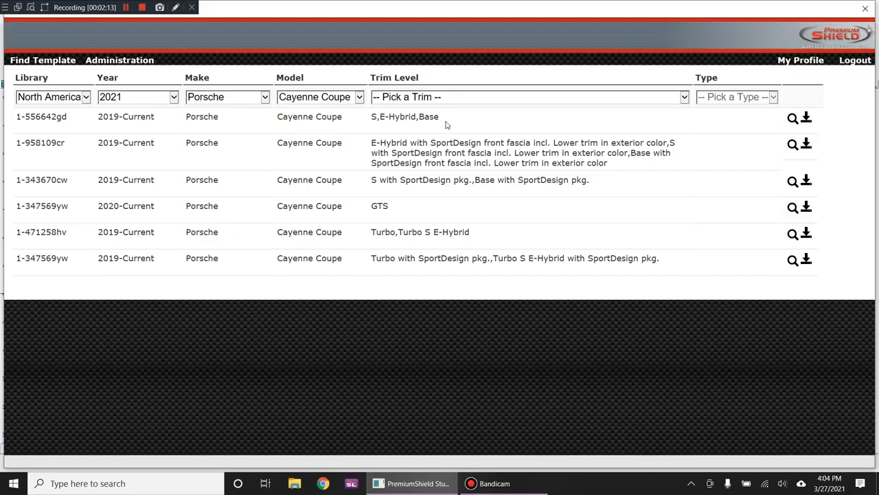
pyautogui.click(684, 100)
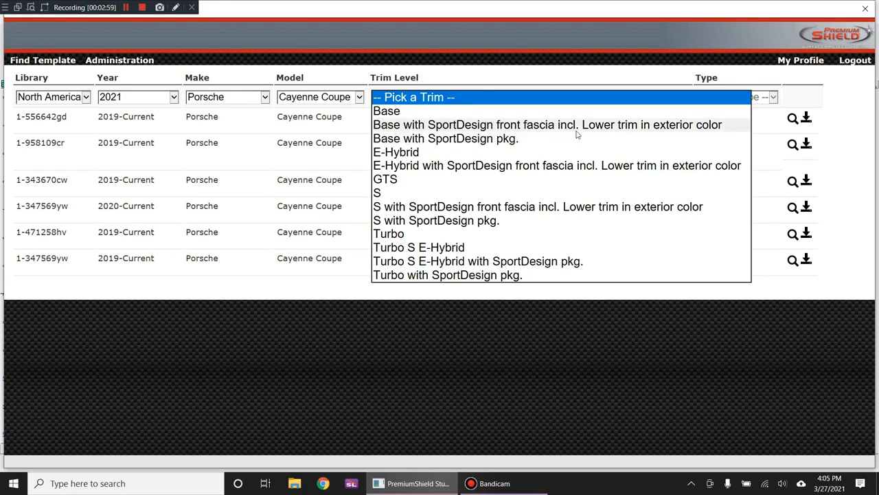
pyautogui.click(621, 103)
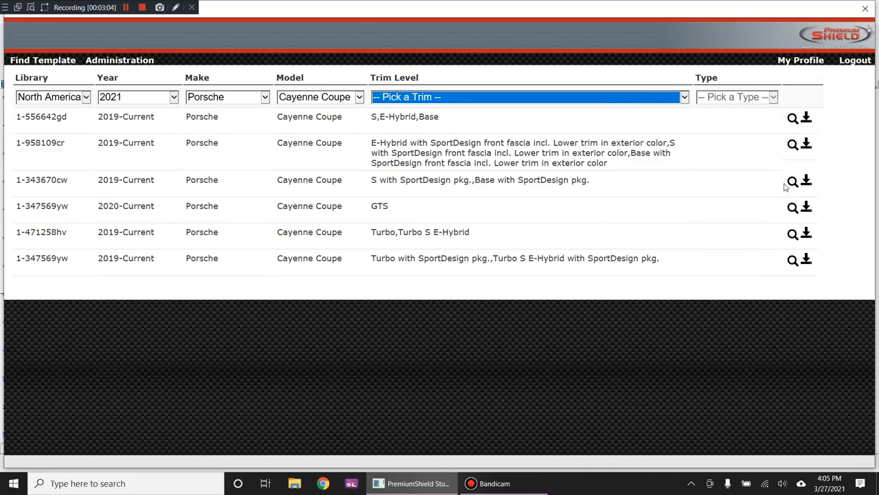
# Step: Preview the Cayenne Coupe template with SportDesign front fascia and the S, E-Hybrid, Base template, and close the SportDesign preview
pyautogui.click(793, 145)
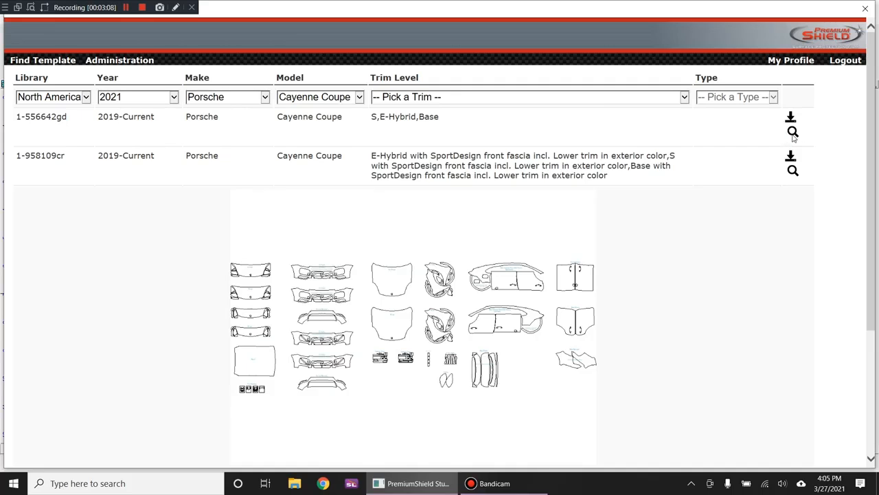
pyautogui.click(793, 133)
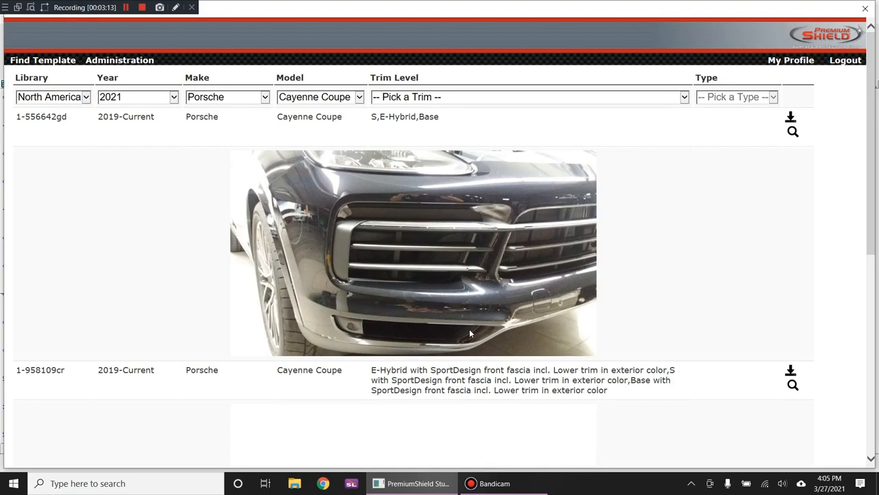
pyautogui.scroll(-3, 777, 165)
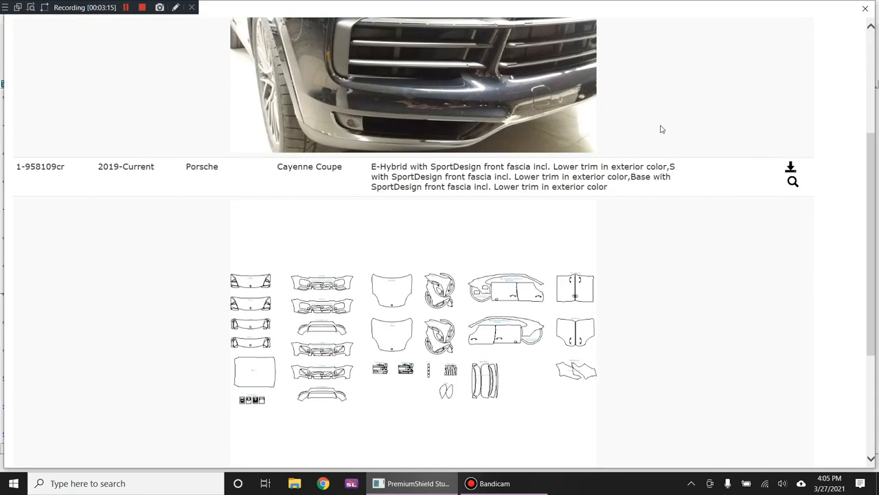
pyautogui.scroll(-1, 453, 209)
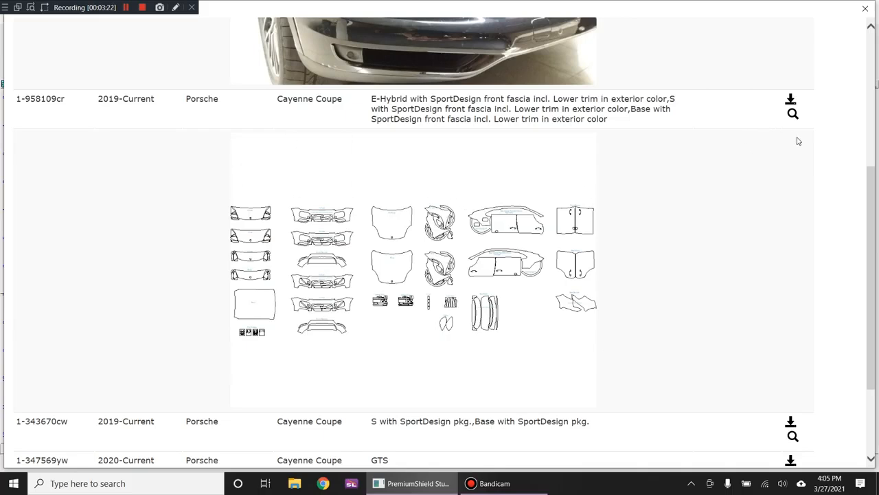
pyautogui.click(791, 116)
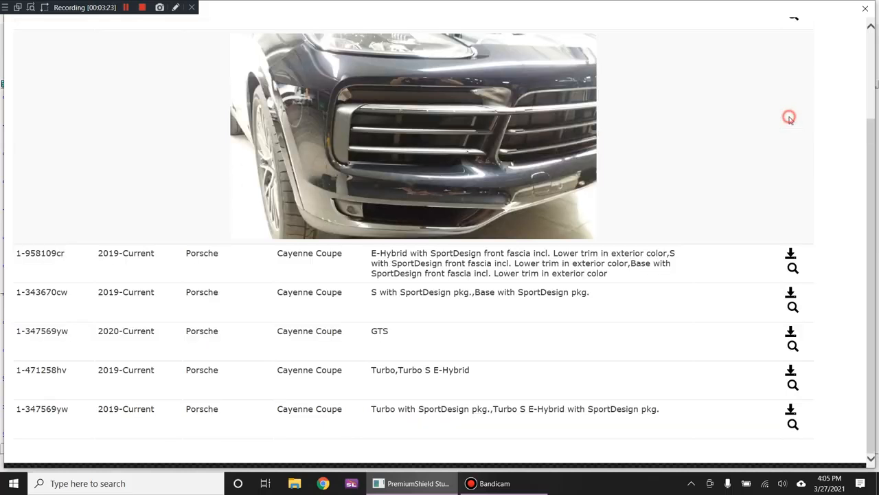
# Step: Preview the pattern layout of the Cayenne Coupe GTS template and close that preview
pyautogui.click(792, 346)
pyautogui.scroll(-1, 796, 309)
pyautogui.scroll(-3, 795, 285)
pyautogui.scroll(4, 799, 273)
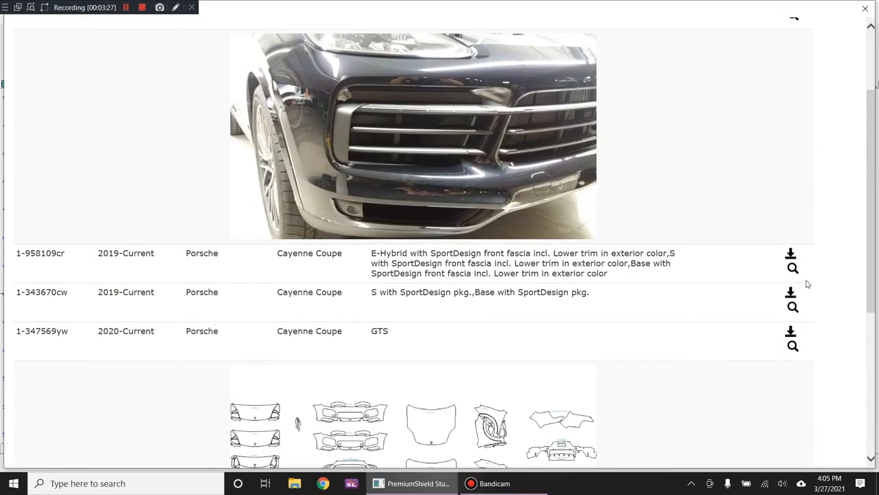
pyautogui.click(797, 346)
# Step: Download and open the Cayenne Coupe template for S and Base with SportDesign pkg
pyautogui.scroll(3, 790, 266)
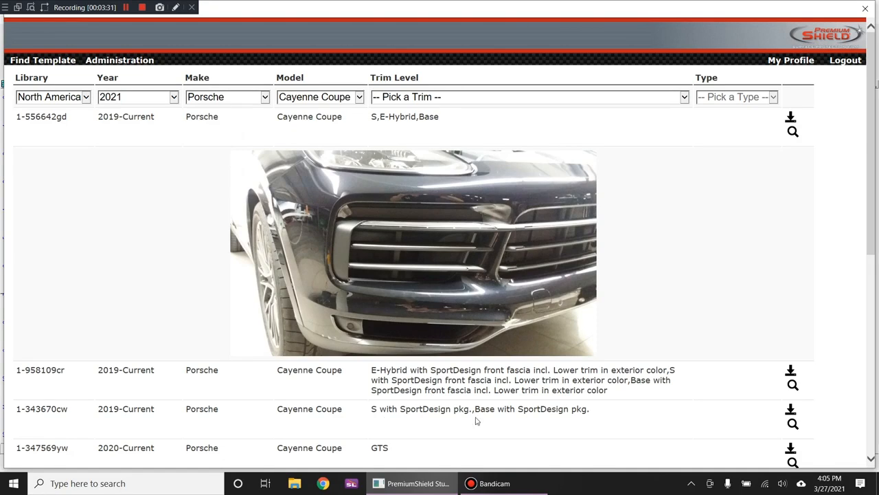
pyautogui.click(791, 410)
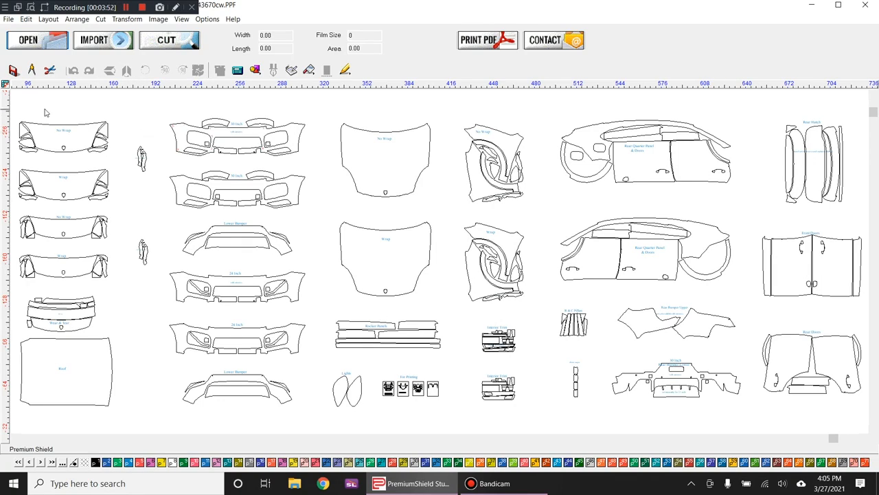
# Step: Select the four partial hood patterns and compare their No Wrap and Wrap versions up close
pyautogui.moveTo(11, 114); pyautogui.dragTo(122, 295)
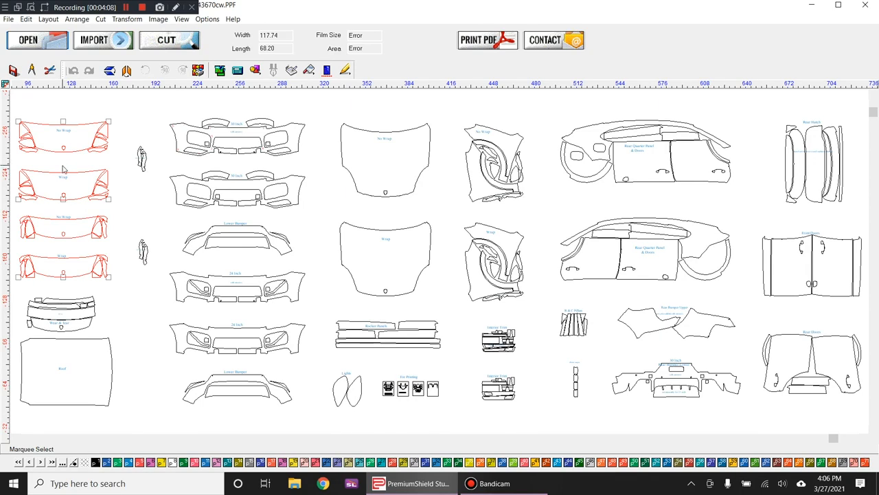
pyautogui.scroll(3, 61, 169)
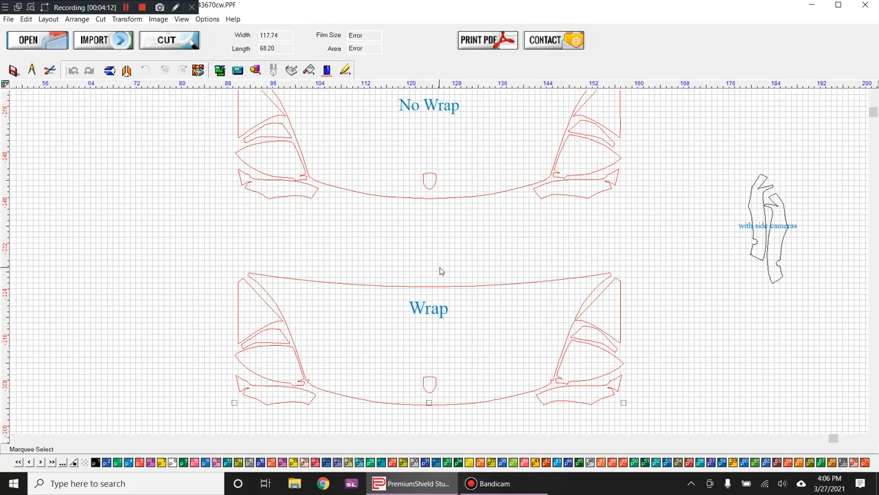
pyautogui.scroll(-2, 440, 270)
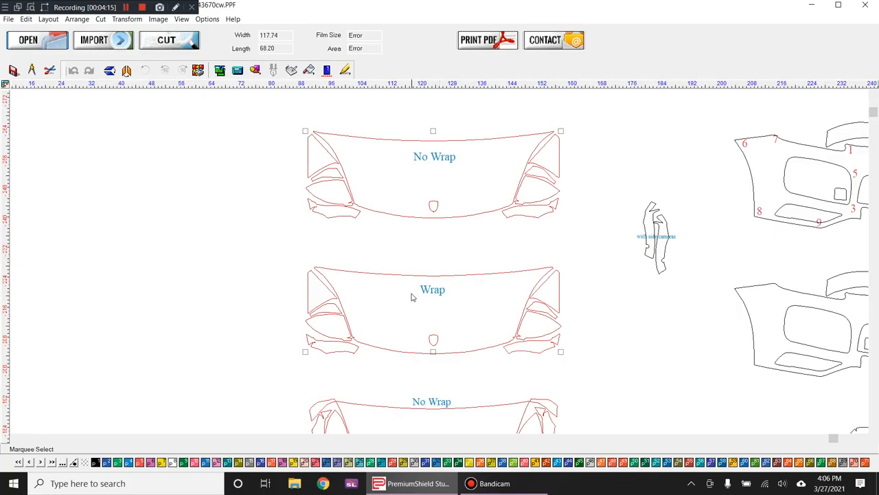
# Step: Inspect the alternative "with side cameras" pieces and the matching pieces in the upper No Wrap partial hood pattern
pyautogui.moveTo(622, 193); pyautogui.dragTo(693, 289)
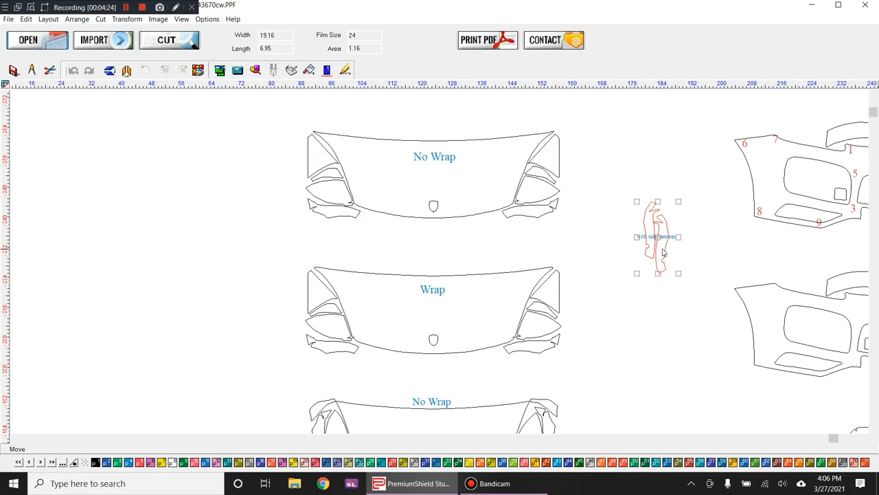
pyautogui.click(543, 209)
pyautogui.click(340, 213)
pyautogui.click(529, 215)
pyautogui.click(334, 213)
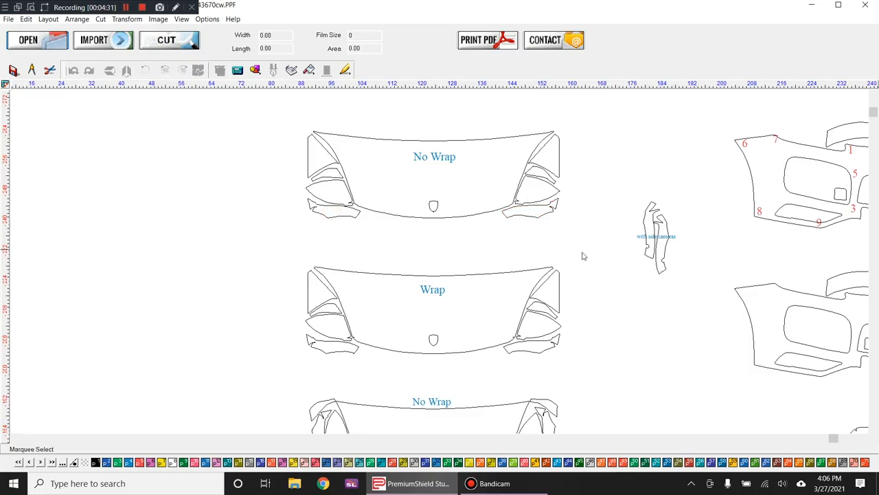
pyautogui.moveTo(633, 241); pyautogui.dragTo(660, 250)
pyautogui.scroll(3, 660, 249)
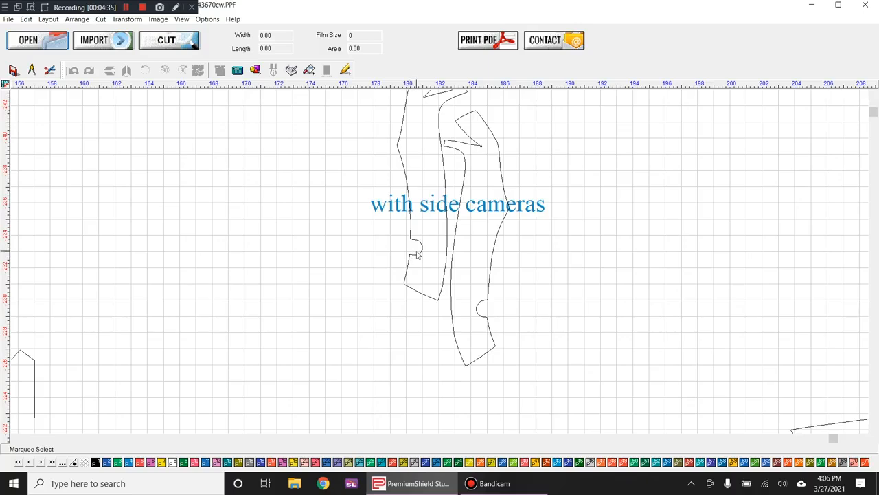
pyautogui.scroll(-5, 418, 254)
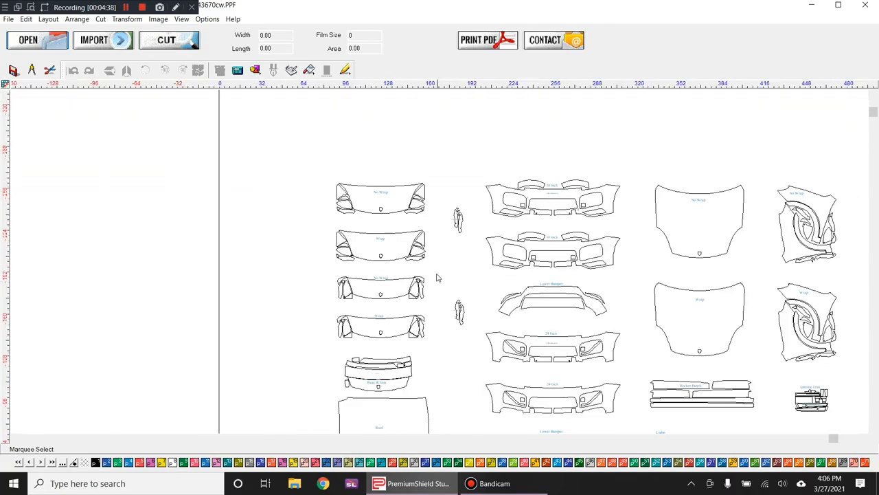
# Step: Select the whole column of bumper patterns, including the 24 Inch and Lower Bumper versions, for review
pyautogui.scroll(2, 438, 276)
pyautogui.scroll(-2, 445, 325)
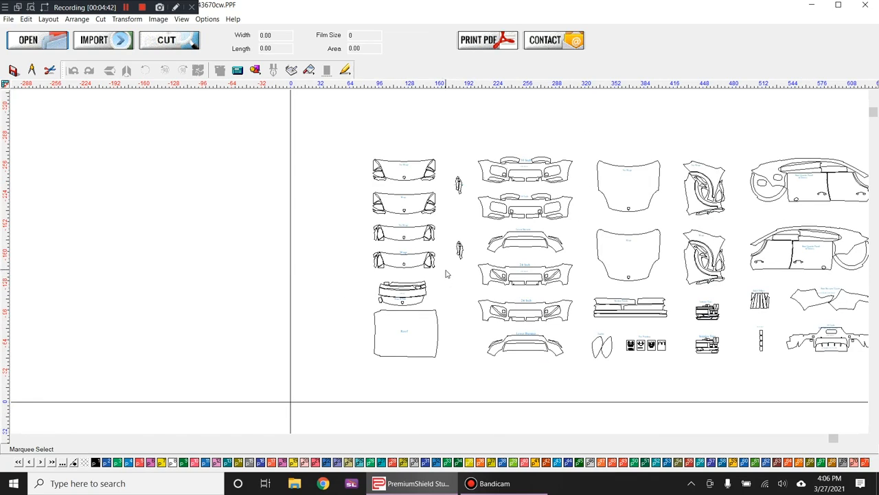
pyautogui.scroll(1, 445, 273)
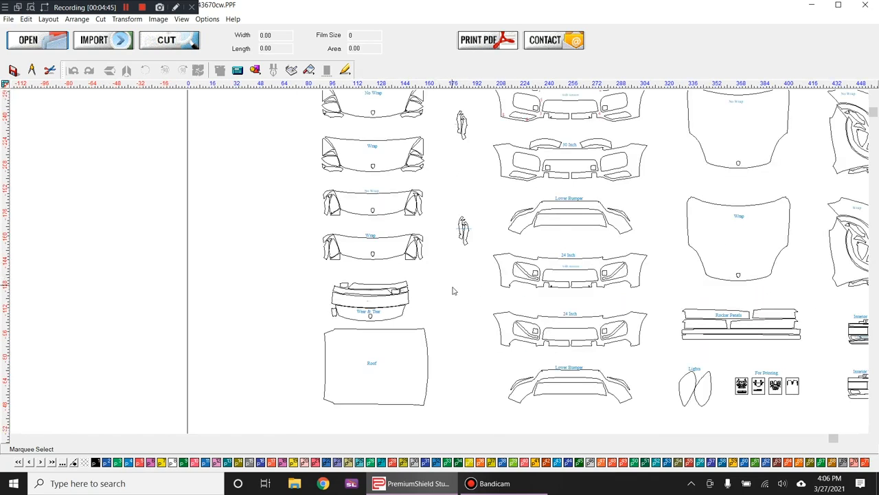
pyautogui.scroll(-2, 447, 288)
pyautogui.scroll(2, 448, 261)
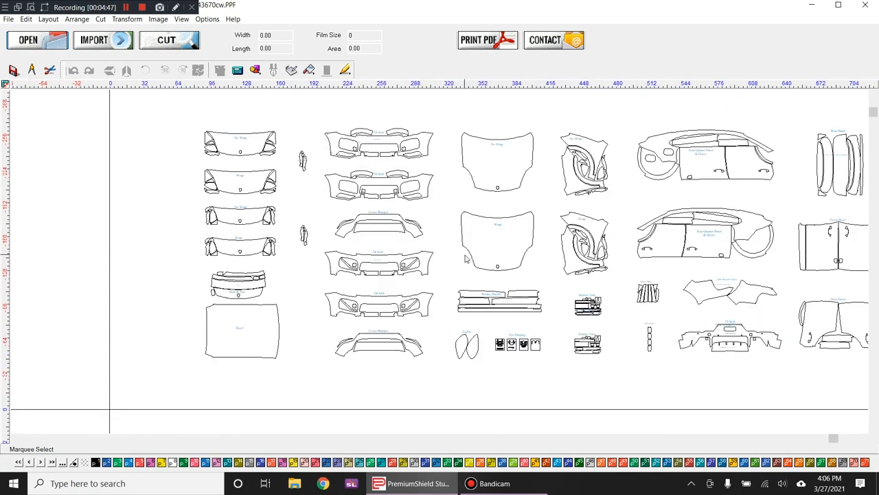
pyautogui.moveTo(322, 123); pyautogui.dragTo(453, 367)
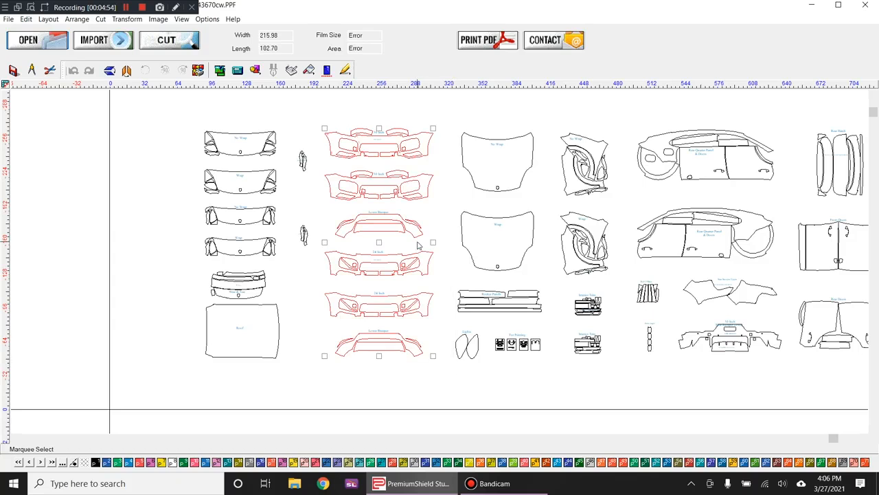
# Step: Compare the 30 Inch bumper with sensors up close with the plain 30 Inch version and the bumper patterns below them
pyautogui.scroll(2, 438, 261)
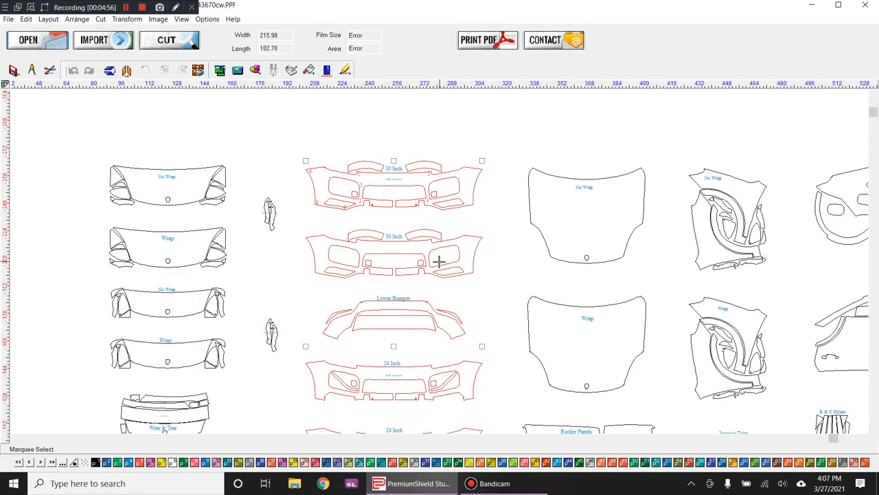
pyautogui.scroll(2, 448, 255)
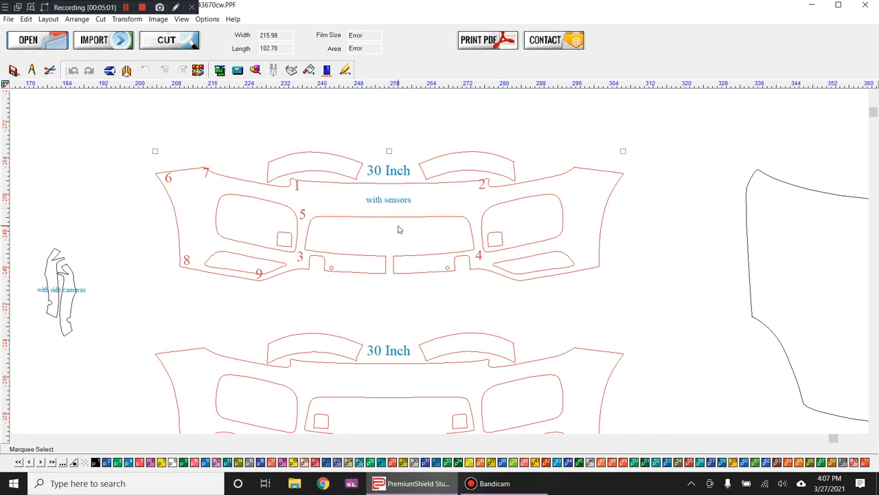
pyautogui.scroll(-1, 415, 251)
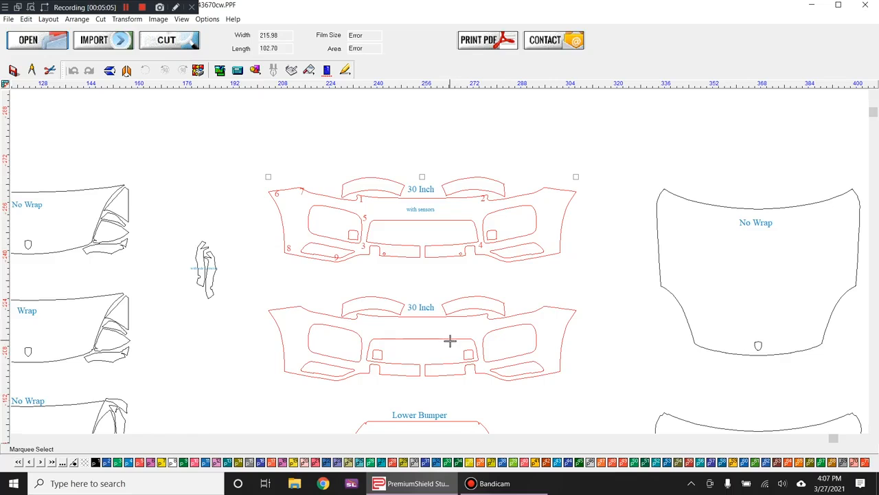
pyautogui.scroll(-1, 447, 338)
pyautogui.scroll(-1, 441, 343)
pyautogui.scroll(1, 441, 270)
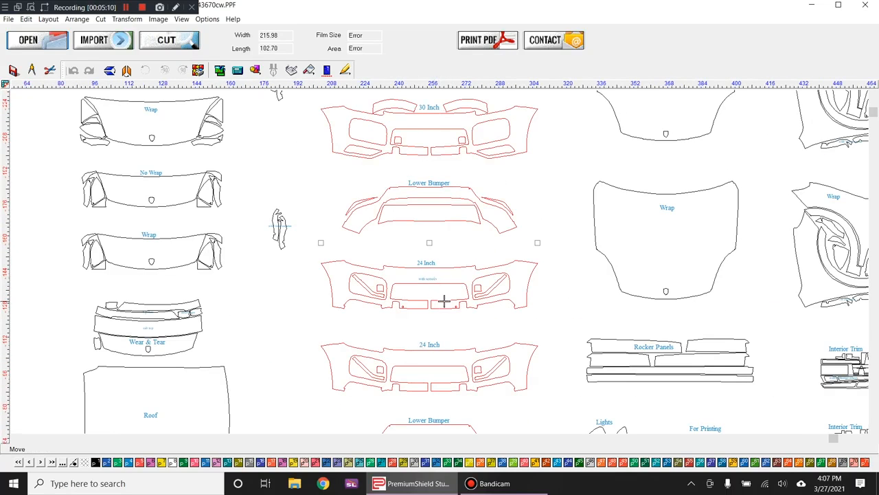
# Step: Select the two 24 Inch bumper patterns together, followed by the upper Lower Bumper pattern on its own
pyautogui.moveTo(321, 259); pyautogui.dragTo(558, 405)
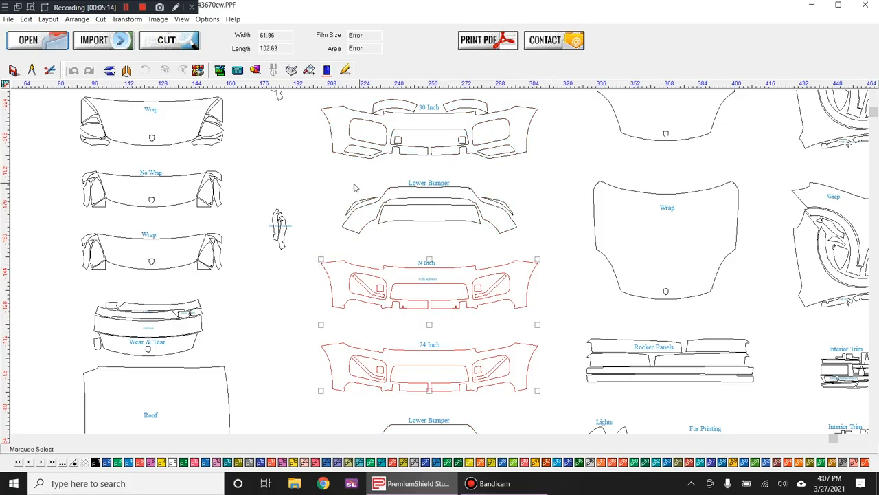
pyautogui.moveTo(334, 185); pyautogui.dragTo(533, 241)
pyautogui.scroll(-2, 545, 238)
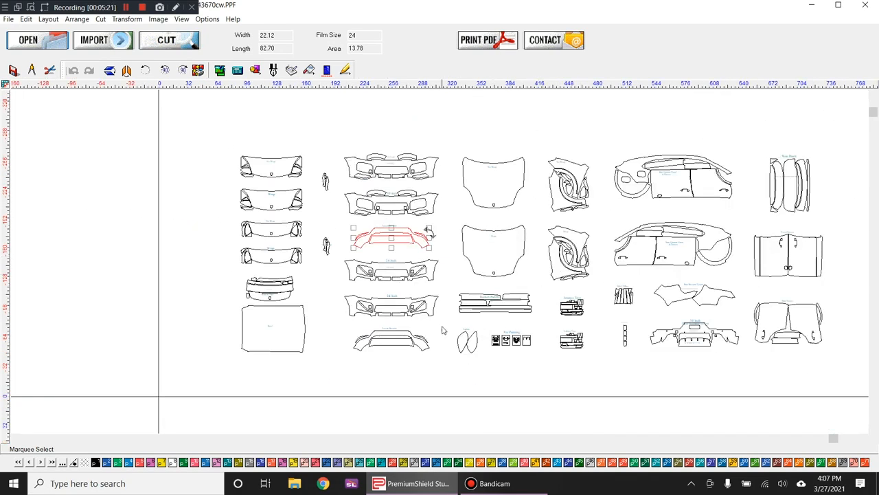
# Step: Select the full hood and fender patterns together in both their No Wrap and Wrap versions
pyautogui.scroll(1, 443, 261)
pyautogui.scroll(-1, 527, 147)
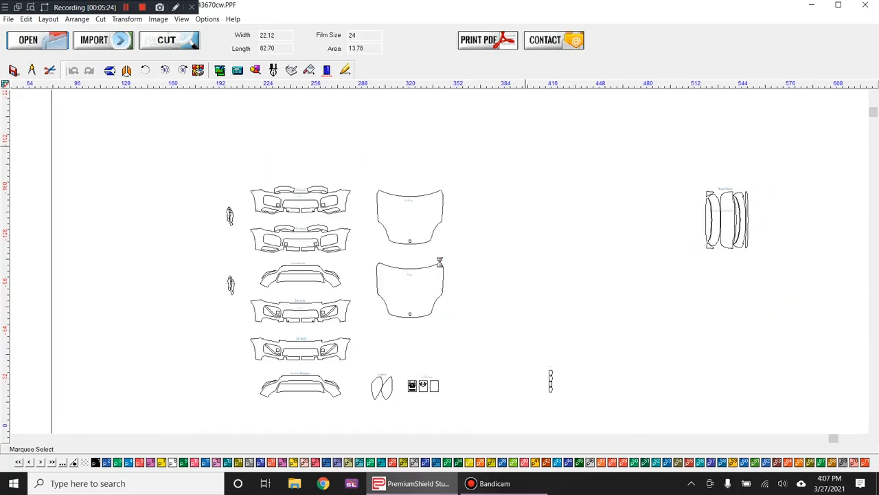
pyautogui.scroll(1, 438, 262)
pyautogui.moveTo(330, 141); pyautogui.dragTo(588, 379)
pyautogui.scroll(-1, 561, 371)
pyautogui.scroll(1, 395, 284)
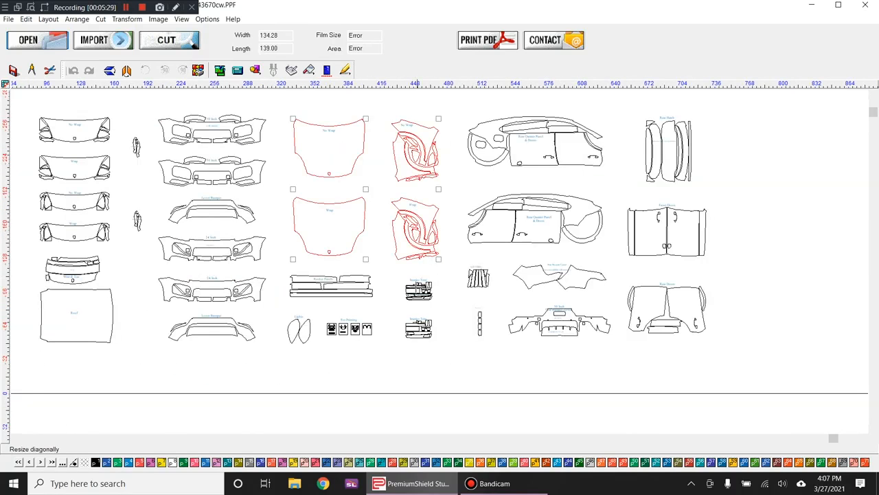
# Step: Select the Rocker Panels, the Lights and the two Interior Trim patterns one group after another
pyautogui.moveTo(284, 266); pyautogui.dragTo(389, 319)
pyautogui.scroll(1, 389, 318)
pyautogui.moveTo(274, 259); pyautogui.dragTo(333, 339)
pyautogui.moveTo(459, 199); pyautogui.dragTo(540, 317)
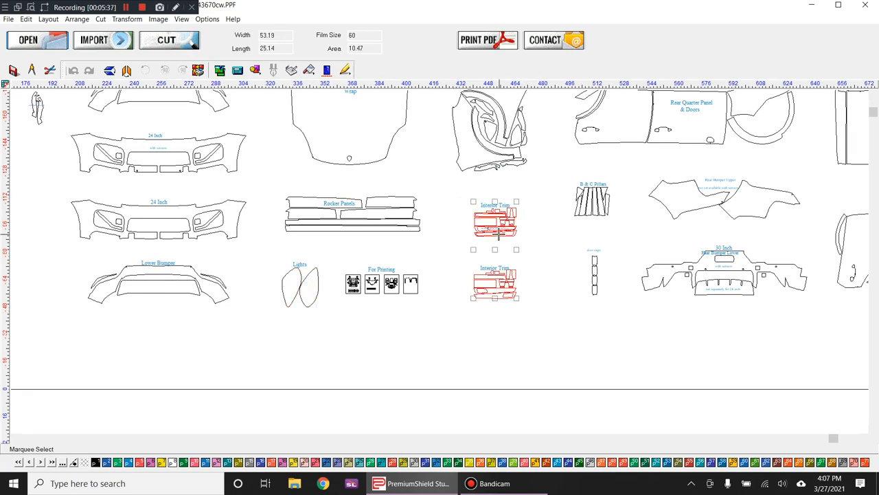
# Step: Inspect the Interior Trim patterns up close and select only the version with optional inlays
pyautogui.scroll(4, 499, 233)
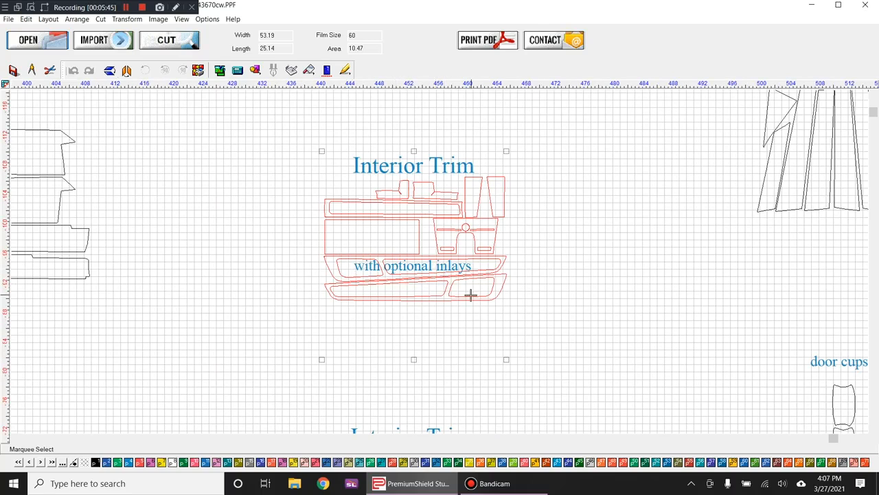
pyautogui.scroll(-4, 528, 300)
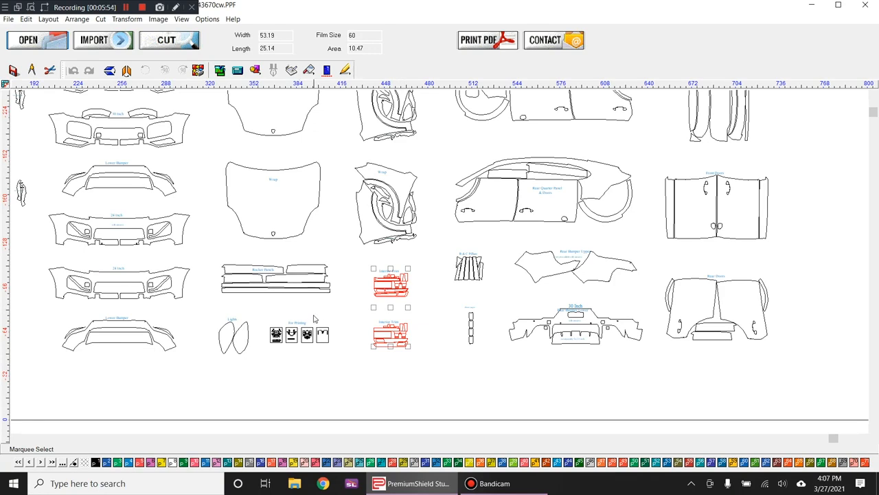
pyautogui.moveTo(363, 274); pyautogui.dragTo(436, 307)
pyautogui.scroll(3, 382, 289)
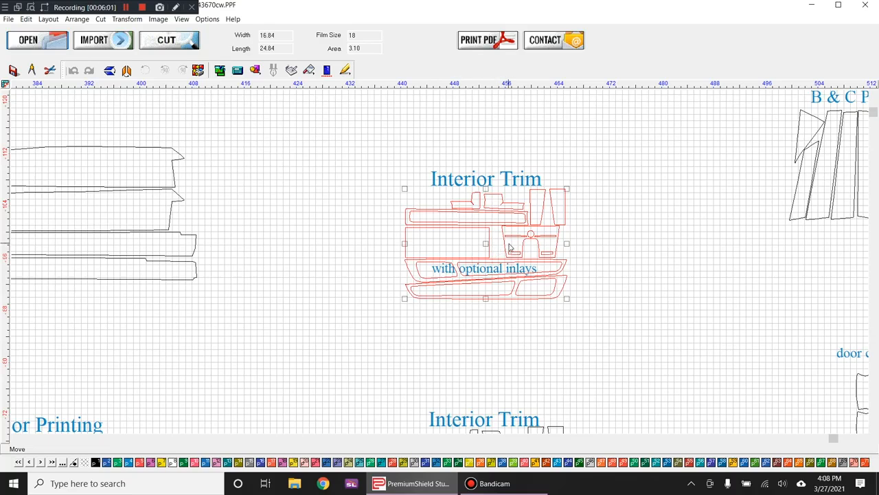
pyautogui.scroll(-2, 405, 265)
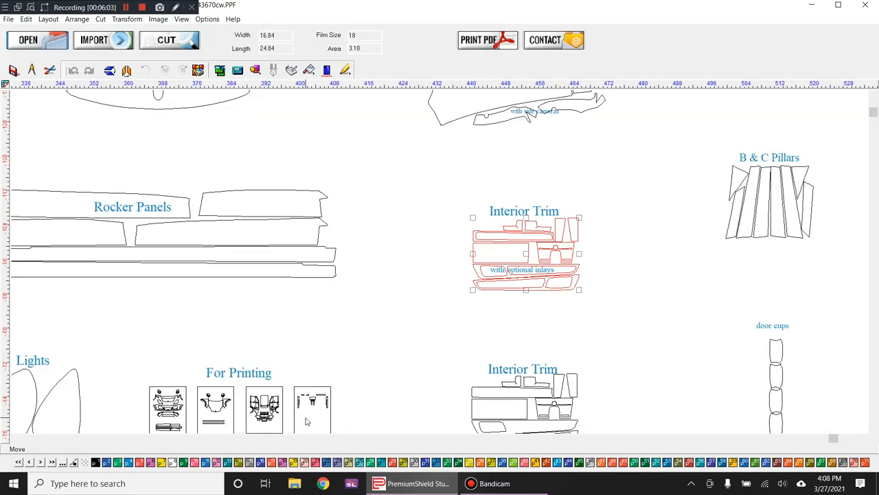
# Step: Select the four For Printing sheets and examine the interior trim pieces on the last sheet up close
pyautogui.scroll(2, 303, 426)
pyautogui.moveTo(180, 195); pyautogui.dragTo(522, 312)
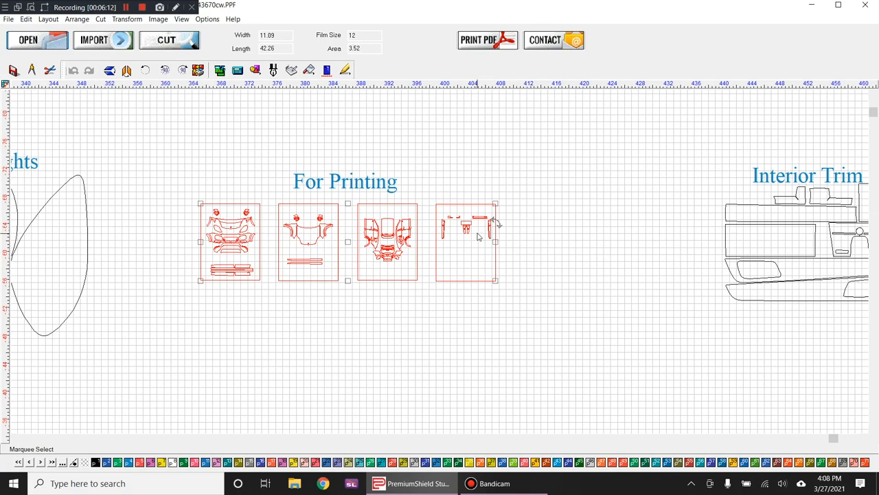
pyautogui.scroll(2, 457, 234)
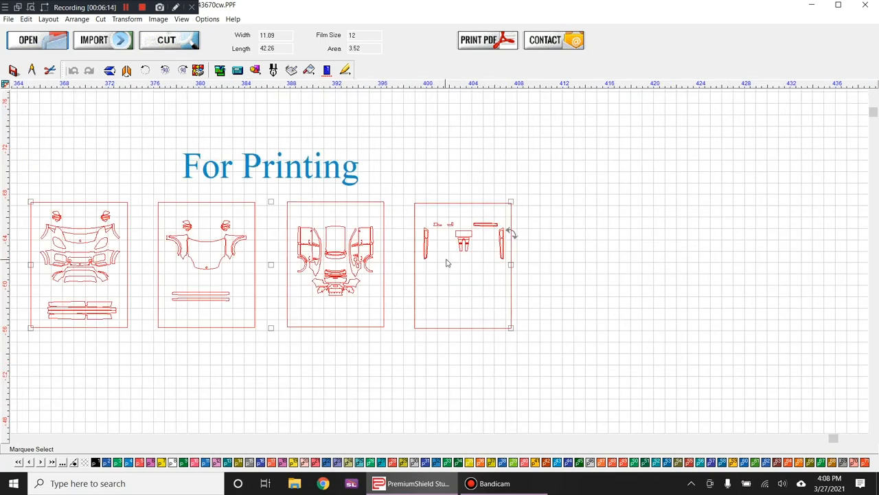
pyautogui.scroll(2, 464, 251)
pyautogui.moveTo(162, 124); pyautogui.dragTo(658, 383)
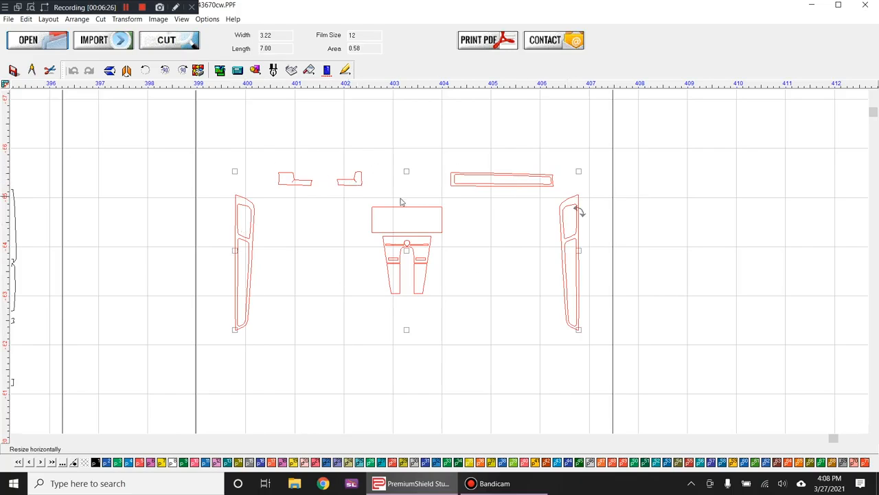
# Step: Select all rear and door patterns for review, followed by the Rear Hatch and the Front Doors individually
pyautogui.scroll(-4, 426, 230)
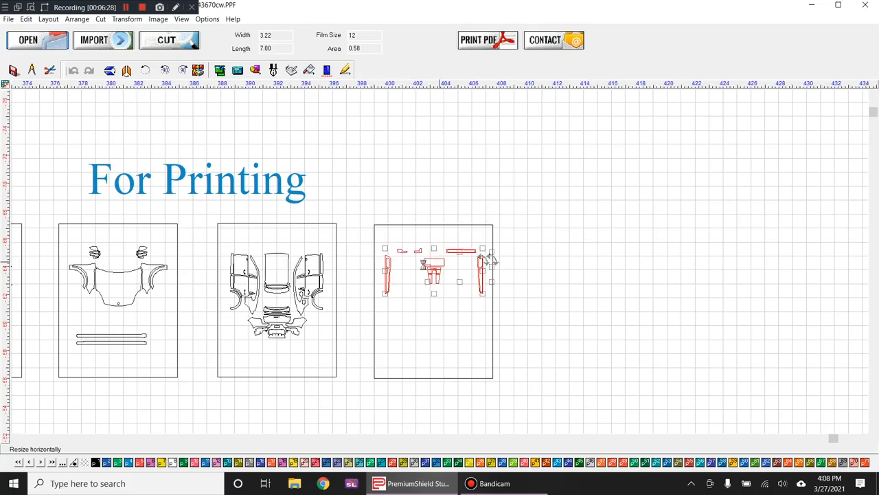
pyautogui.scroll(-5, 454, 261)
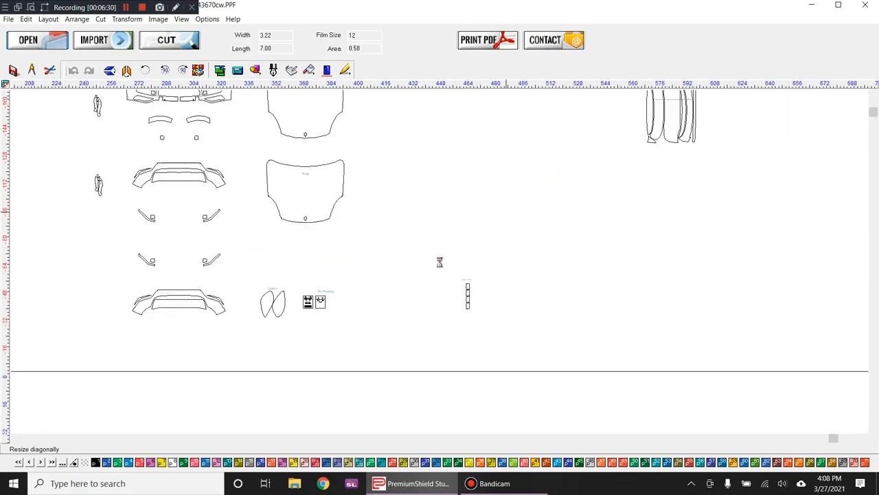
pyautogui.scroll(-1, 424, 247)
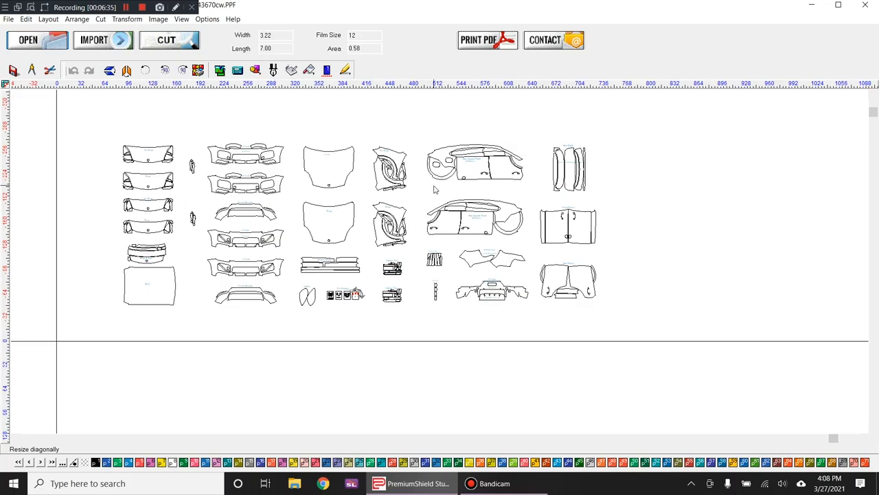
pyautogui.moveTo(421, 139); pyautogui.dragTo(635, 347)
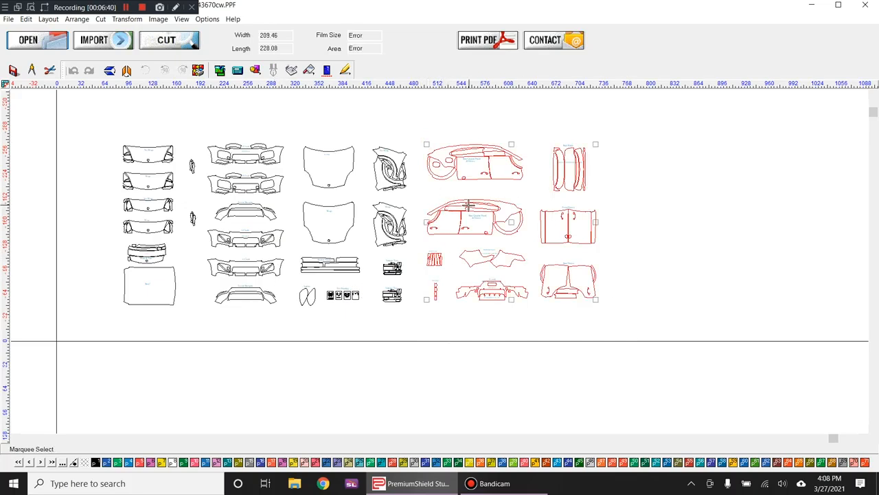
pyautogui.scroll(3, 505, 200)
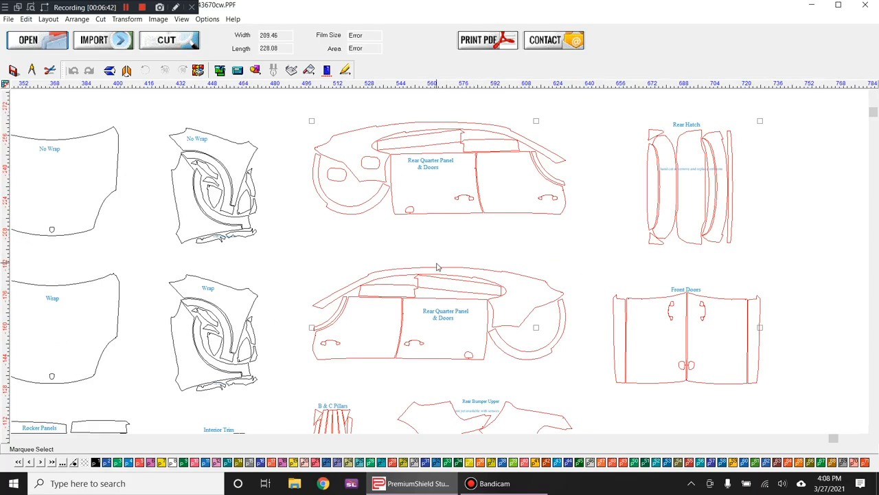
pyautogui.moveTo(627, 126)
pyautogui.mouseDown()
pyautogui.moveTo(738, 252)
pyautogui.moveTo(755, 259)
pyautogui.mouseUp()
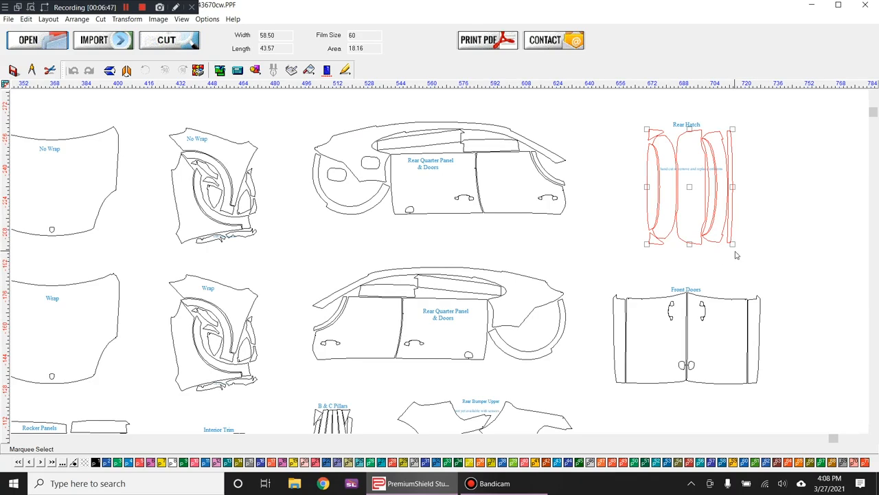
pyautogui.moveTo(590, 280)
pyautogui.mouseDown()
pyautogui.moveTo(776, 414)
pyautogui.moveTo(785, 410)
pyautogui.mouseUp()
pyautogui.scroll(-3, 431, 269)
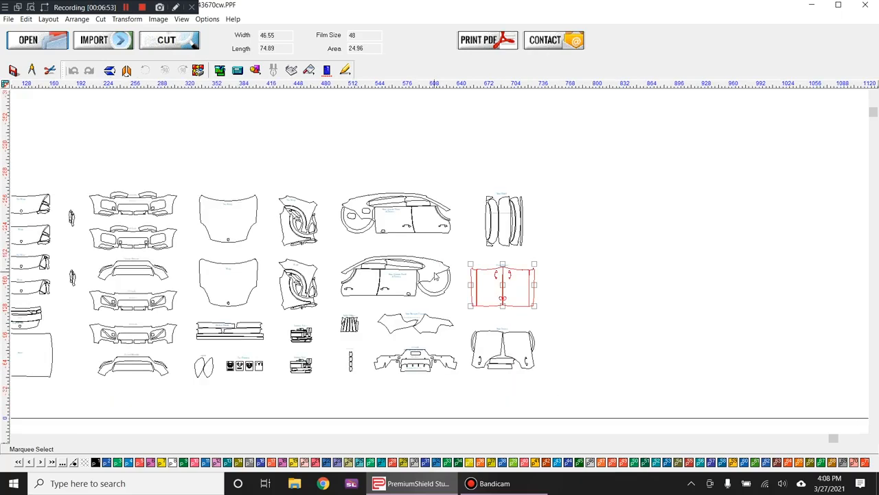
# Step: Select the No Wrap hood and No Wrap fenders, followed by the block from the Wrap fenders to the Rear Doors
pyautogui.moveTo(195, 197); pyautogui.dragTo(273, 255)
pyautogui.moveTo(273, 199); pyautogui.dragTo(331, 256)
pyautogui.moveTo(264, 253); pyautogui.dragTo(579, 405)
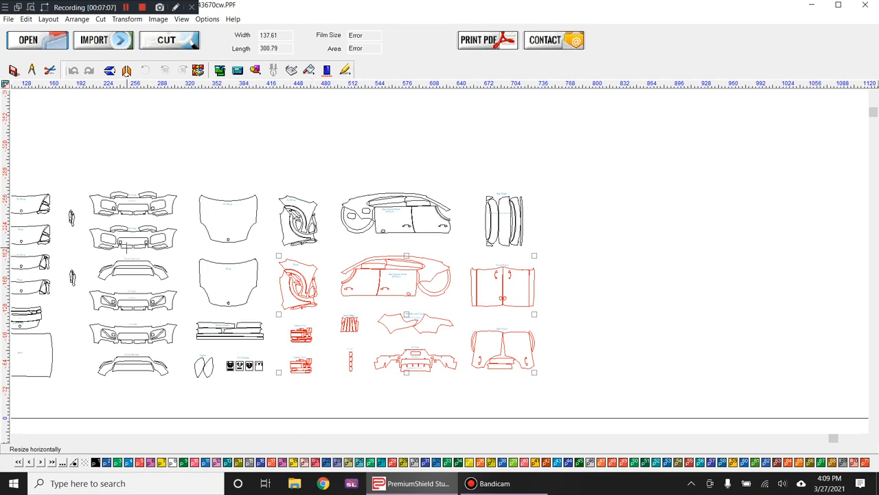
# Step: Select only the upper Wrap partial hood pattern, including its fender and mirror pieces
pyautogui.scroll(-1, 126, 245)
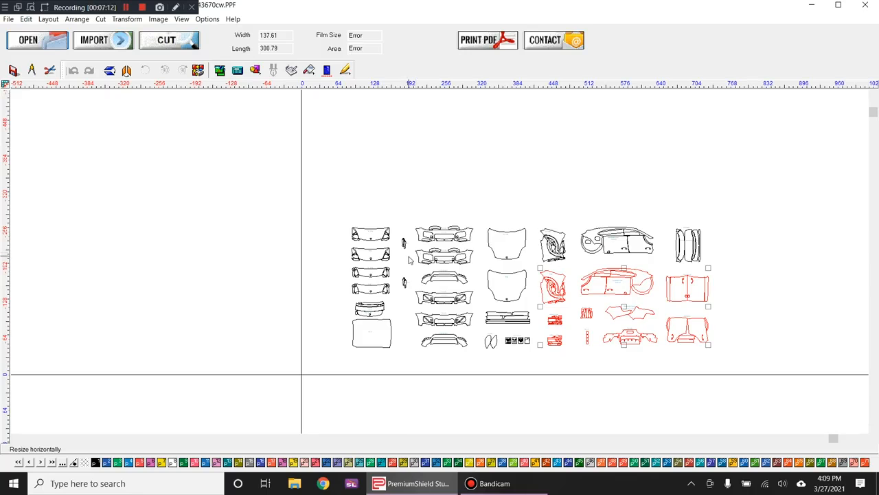
pyautogui.scroll(1, 408, 260)
pyautogui.scroll(1, 440, 262)
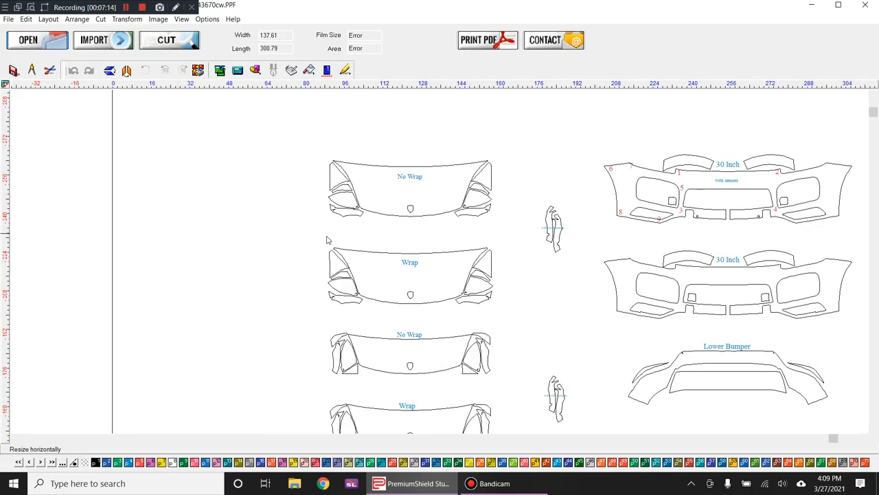
pyautogui.moveTo(308, 241); pyautogui.dragTo(525, 321)
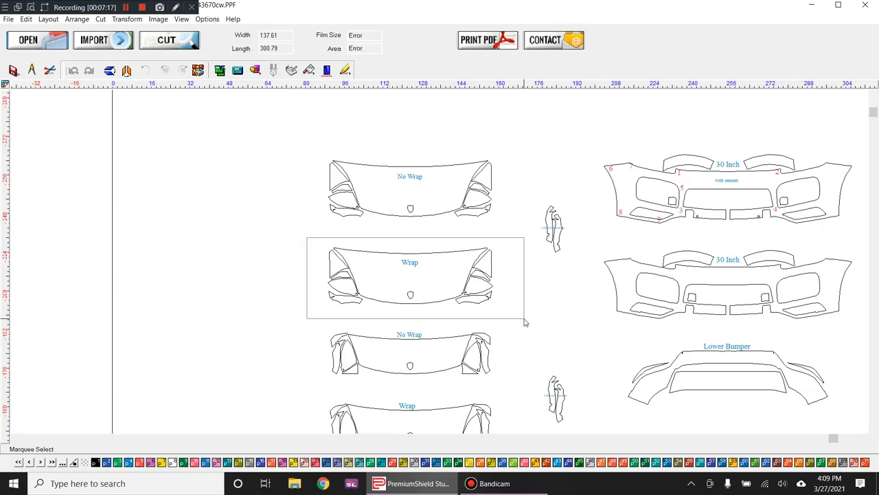
pyautogui.moveTo(525, 322); pyautogui.dragTo(527, 320)
pyautogui.moveTo(339, 237); pyautogui.dragTo(557, 321)
pyautogui.moveTo(298, 229); pyautogui.dragTo(342, 245)
pyautogui.moveTo(265, 205); pyautogui.dragTo(361, 266)
pyautogui.moveTo(294, 213); pyautogui.dragTo(523, 335)
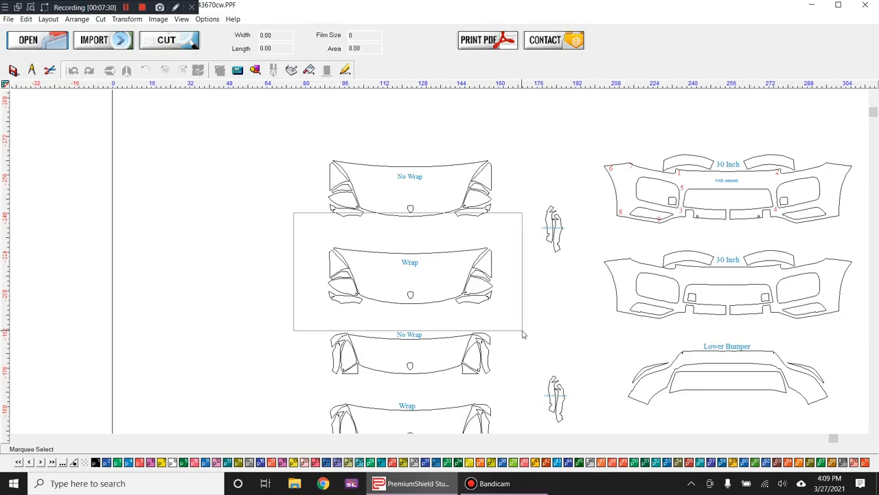
pyautogui.moveTo(522, 334); pyautogui.dragTo(523, 335)
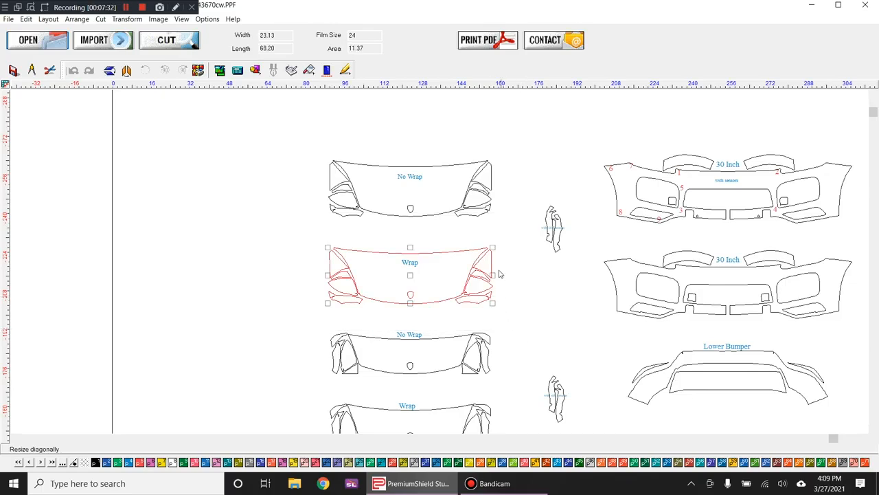
# Step: Preview the selected Wrap partial hood in the cut layout, check its height against the media width, and close without cutting
pyautogui.click(169, 41)
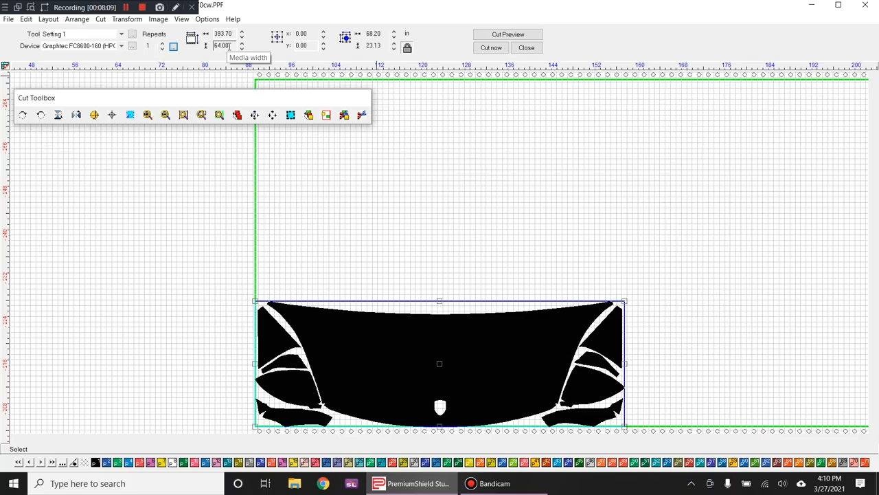
pyautogui.doubleClick(373, 46)
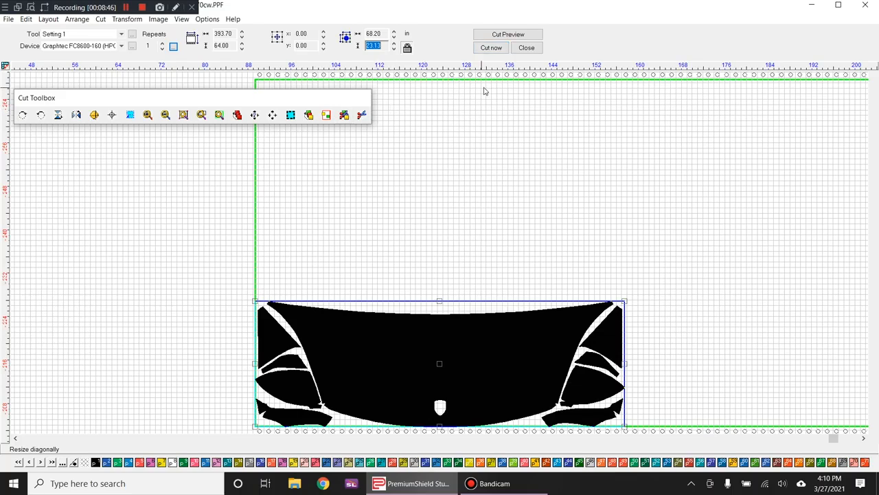
pyautogui.click(528, 47)
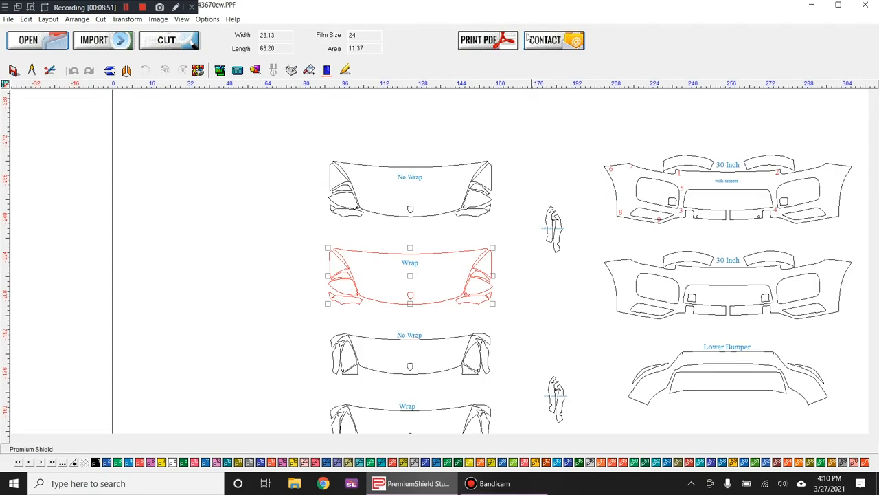
# Step: Select the 30 Inch bumper pattern with sensors instead of the partial hood
pyautogui.scroll(-2, 577, 261)
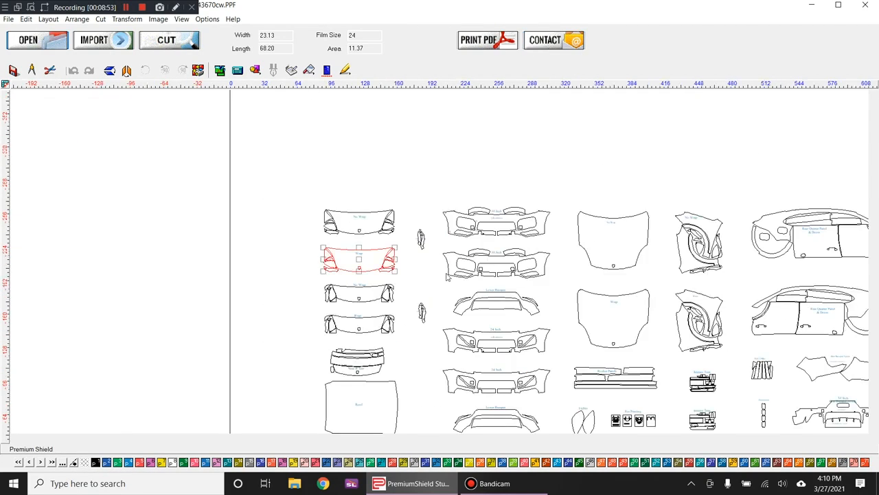
pyautogui.scroll(1, 467, 301)
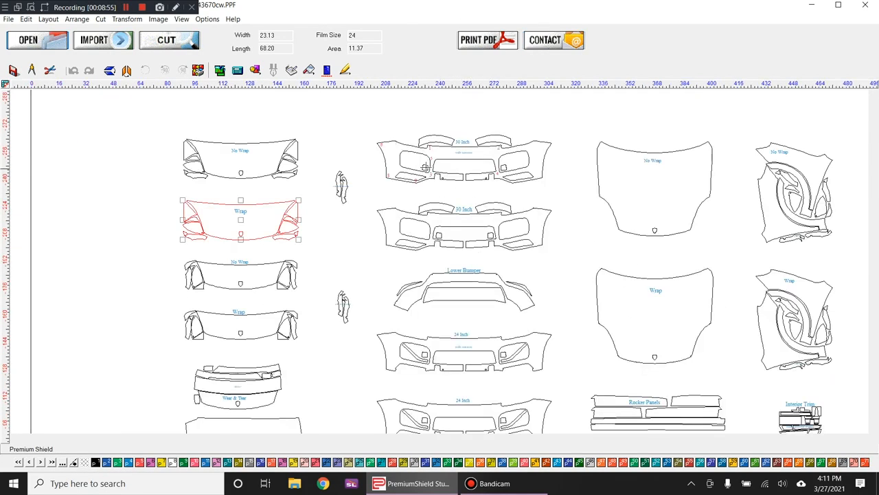
pyautogui.moveTo(370, 134); pyautogui.dragTo(563, 197)
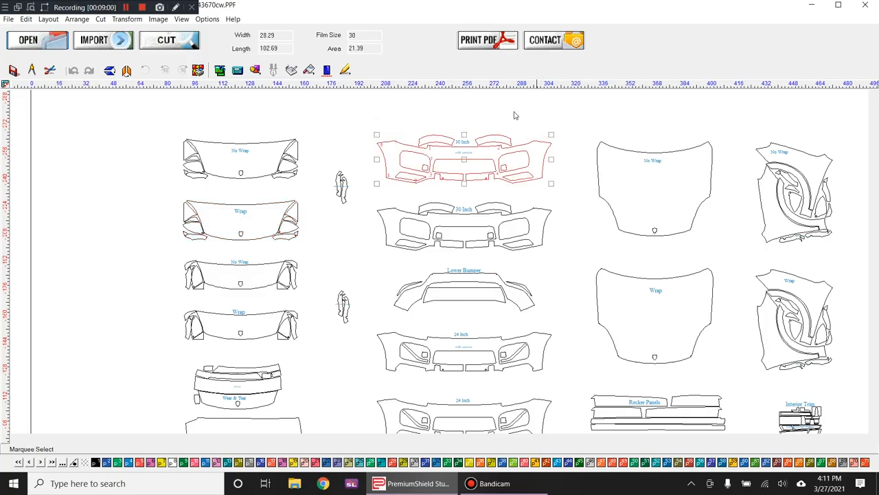
# Step: Preview the selected 30 Inch bumper with sensors in the cut layout and close without cutting
pyautogui.click(164, 41)
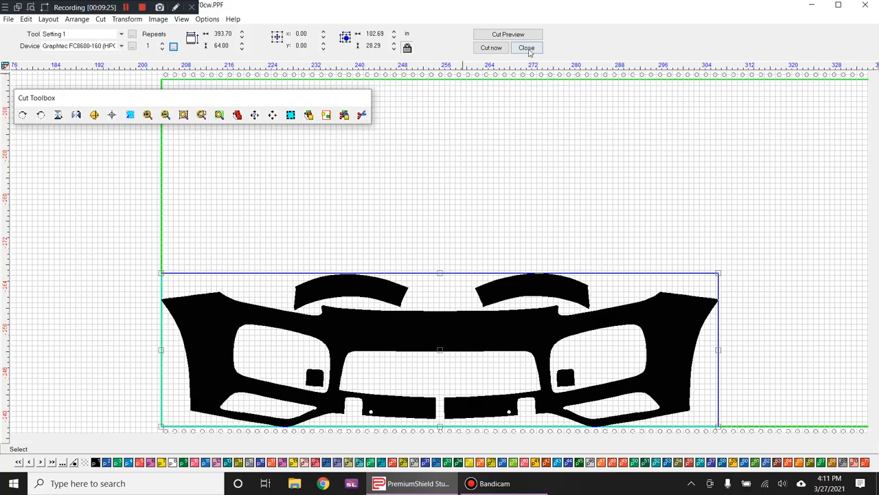
pyautogui.click(527, 49)
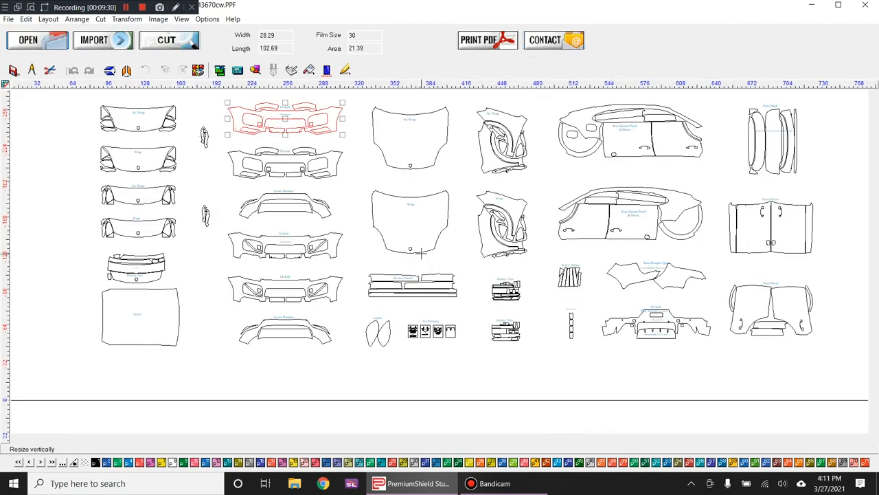
# Step: Move both light patterns from the Lights group to the left end of the 30 Inch bumper with sensors
pyautogui.moveTo(345, 324); pyautogui.dragTo(230, 250)
pyautogui.scroll(3, 251, 253)
pyautogui.click(437, 262)
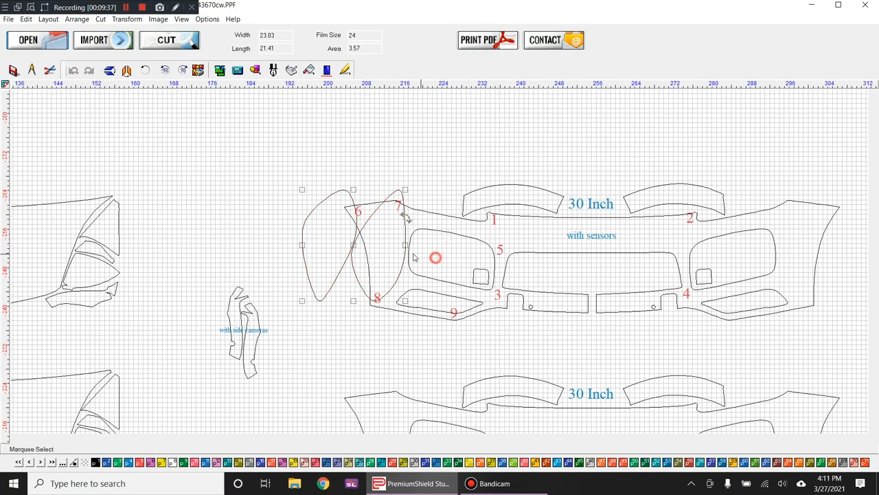
# Step: Separate one light pattern from the pair and place it over the bumper's left end, undoing the stray move of number 1
pyautogui.click(406, 254)
pyautogui.click(401, 269)
pyautogui.moveTo(405, 223); pyautogui.dragTo(446, 235)
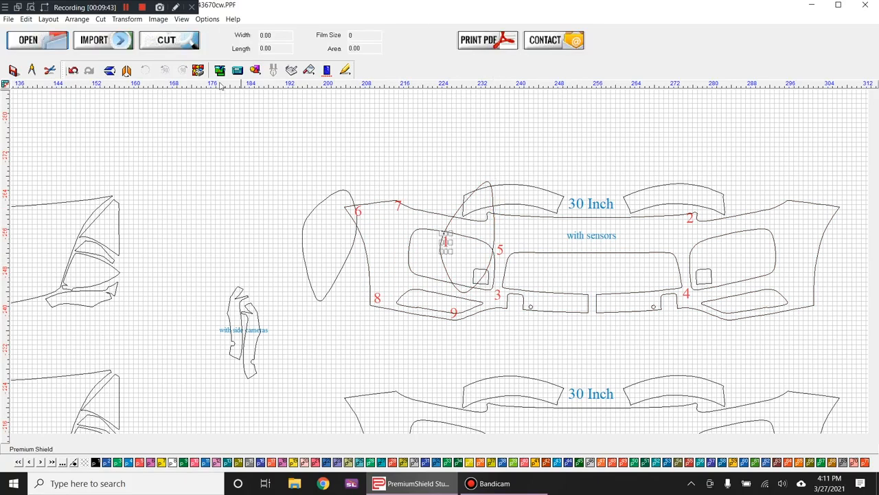
pyautogui.click(73, 70)
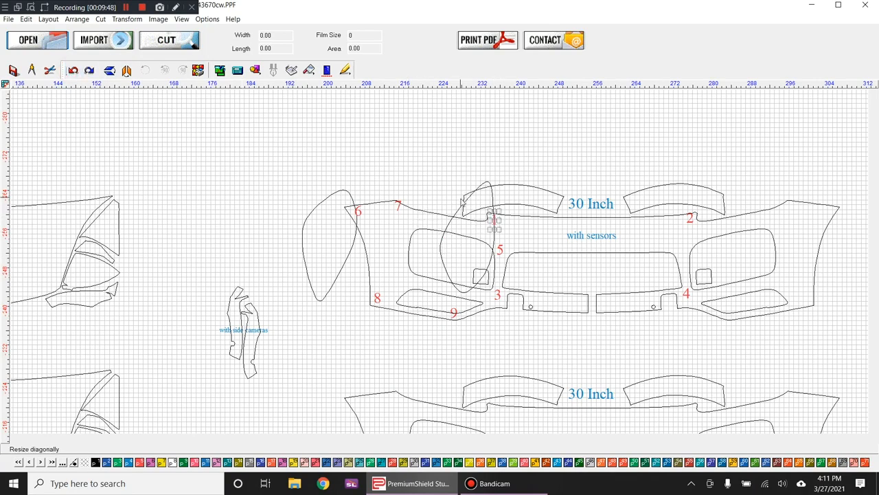
pyautogui.moveTo(460, 198); pyautogui.dragTo(372, 224)
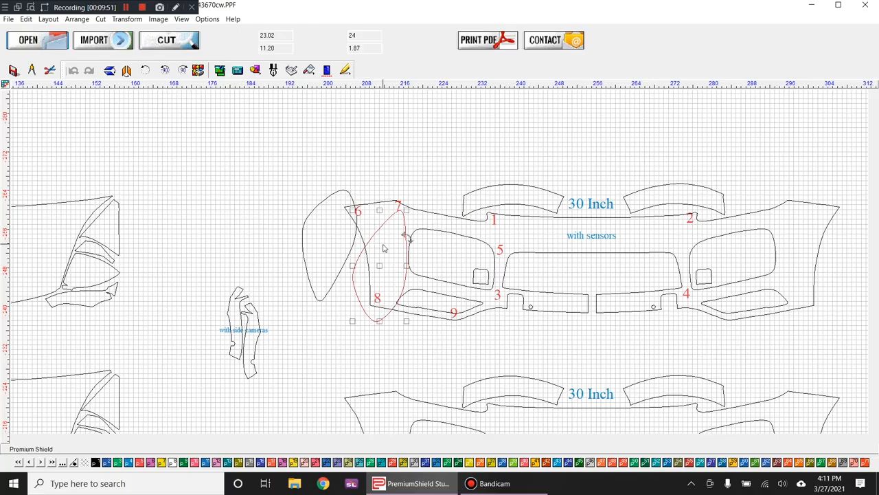
# Step: Move the other light pattern, together with number 6, into the empty area between the No Wrap partial hood and the bumper
pyautogui.moveTo(270, 173); pyautogui.dragTo(381, 325)
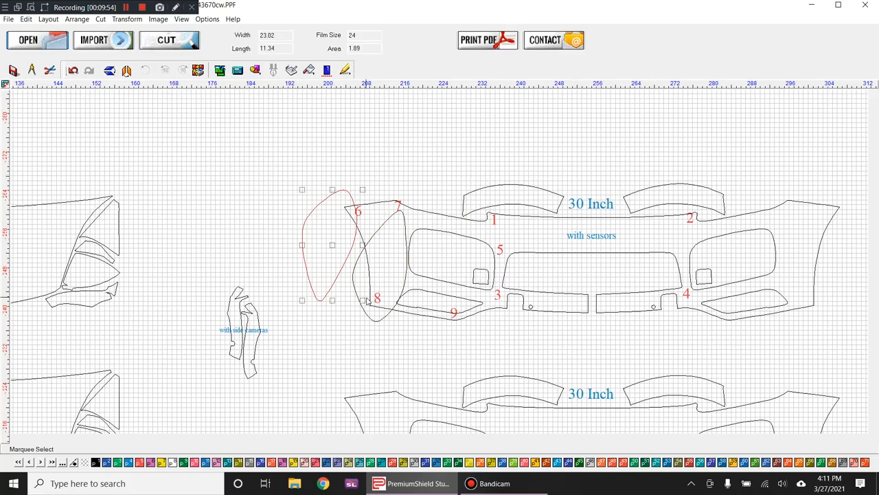
pyautogui.click(332, 244)
pyautogui.moveTo(322, 228); pyautogui.dragTo(191, 132)
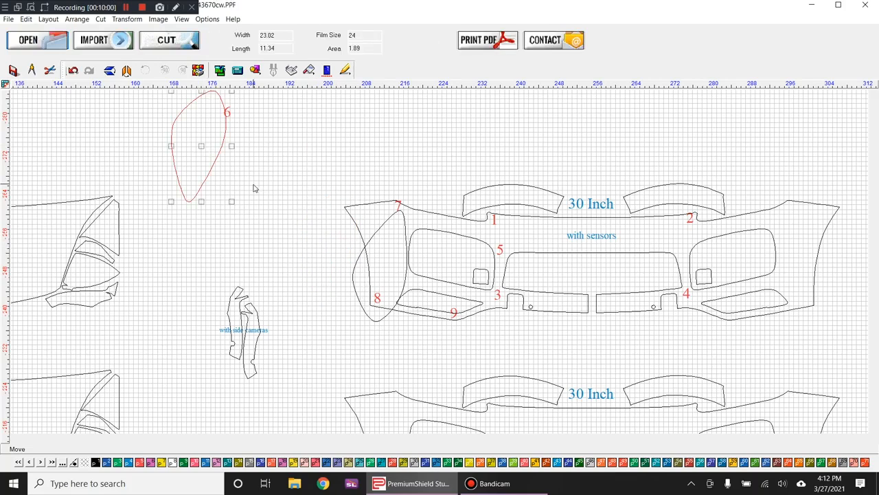
# Step: Delete only the number 6 label beside the detached light pattern
pyautogui.click(249, 143)
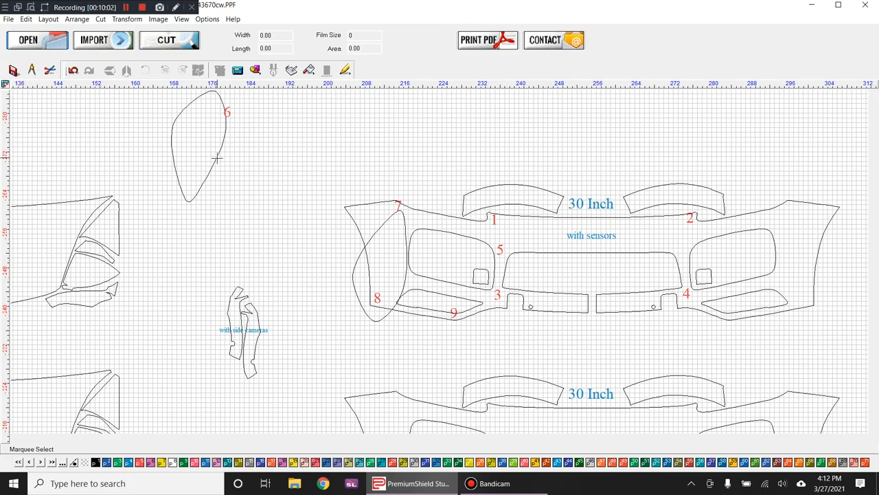
pyautogui.click(216, 156)
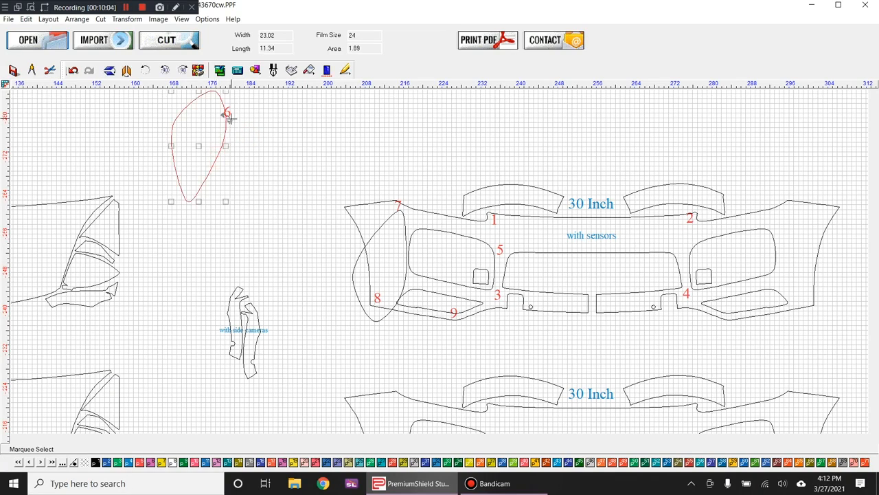
pyautogui.click(276, 133)
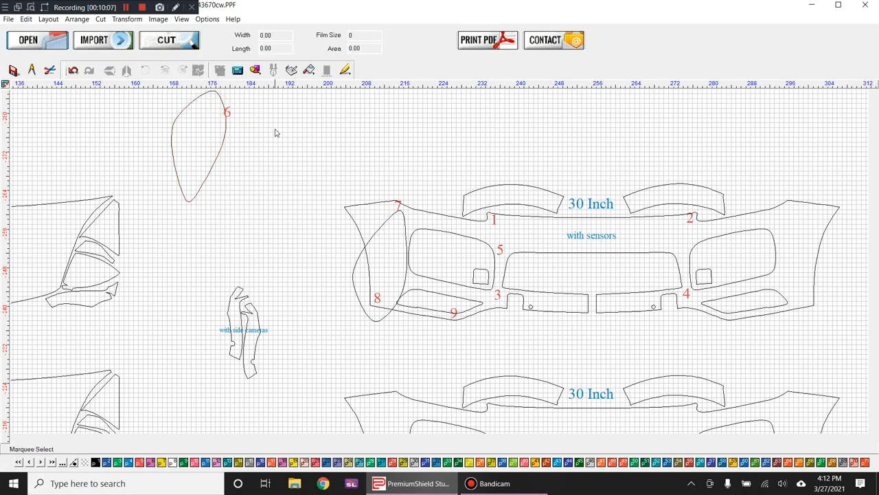
pyautogui.click(228, 112)
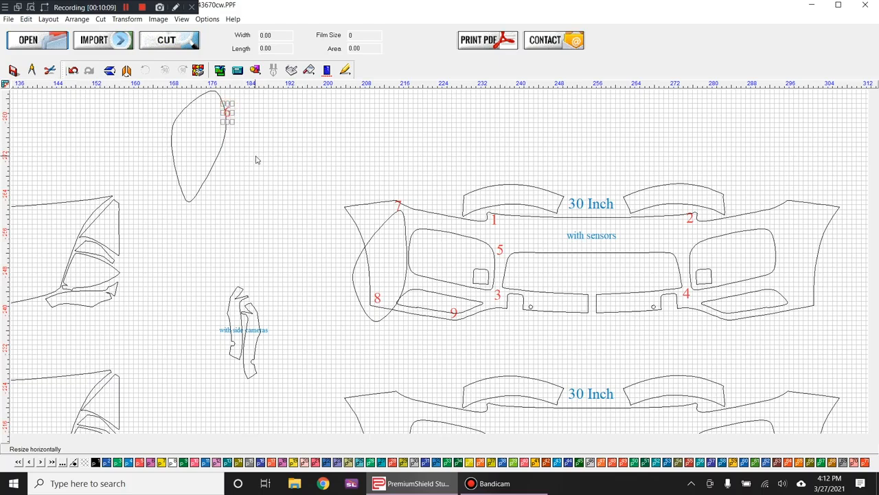
pyautogui.press('Delete')
# Step: Rotate the detached light pattern to lie lengthwise, about 10.97 by 23.58 in, and place it above the 30 Inch bumper with sensors
pyautogui.click(223, 125)
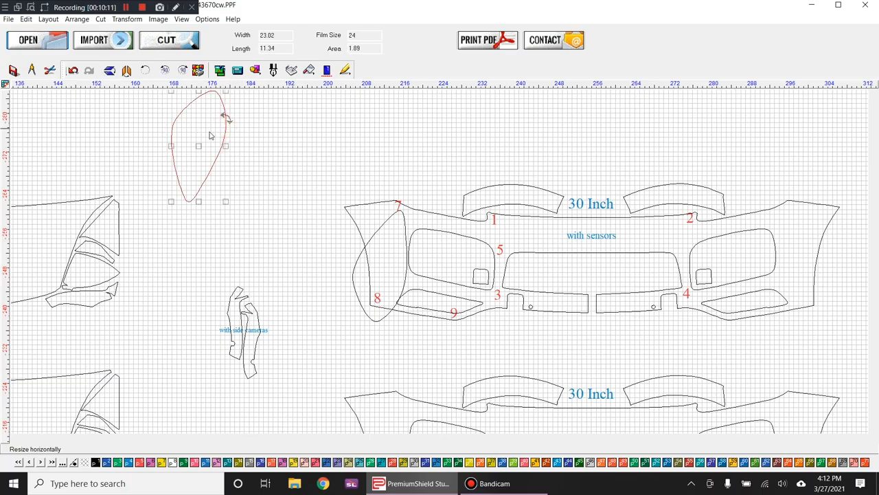
pyautogui.scroll(-1, 211, 136)
pyautogui.scroll(1, 441, 264)
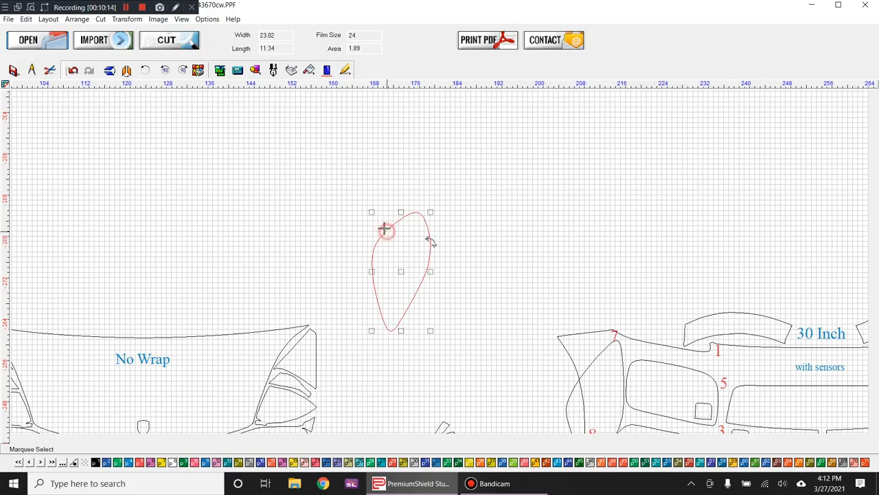
pyautogui.moveTo(346, 191); pyautogui.dragTo(492, 355)
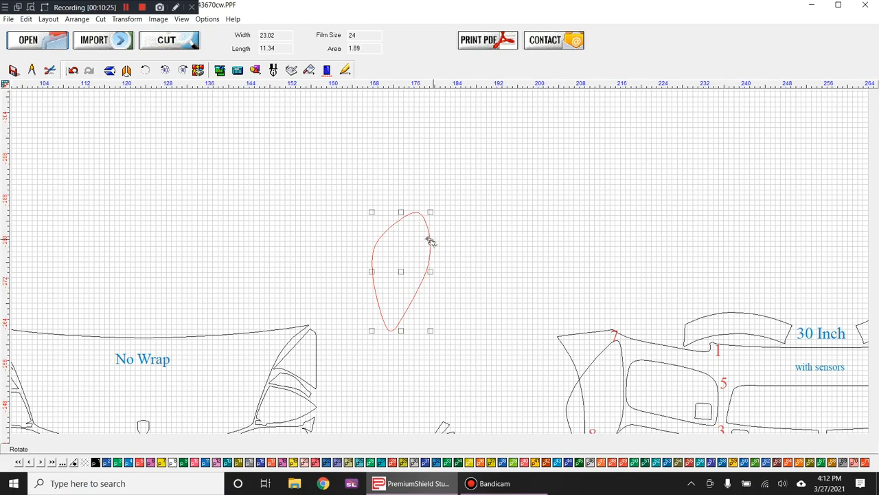
pyautogui.moveTo(430, 241); pyautogui.dragTo(343, 319)
pyautogui.scroll(1, 350, 396)
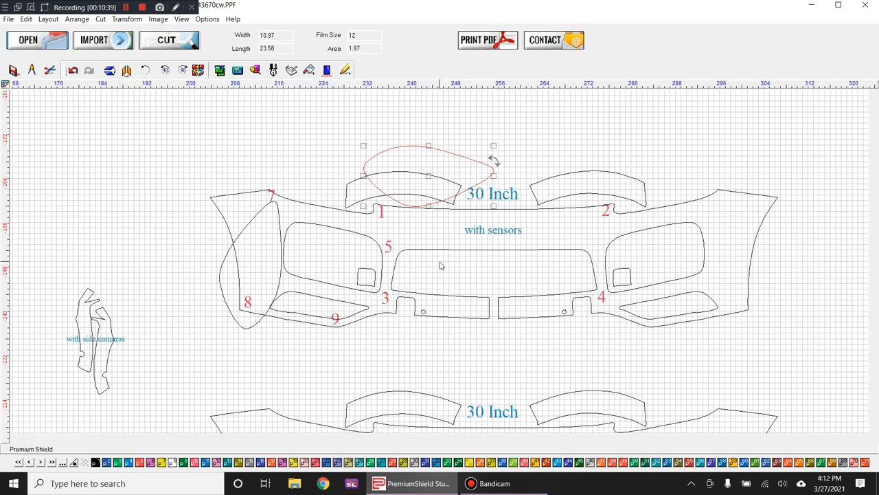
# Step: Move the second light pattern clear of the bumper and select the bumper with the rotated light to check their combined width
pyautogui.moveTo(279, 227); pyautogui.dragTo(168, 74)
pyautogui.moveTo(198, 186); pyautogui.dragTo(777, 415)
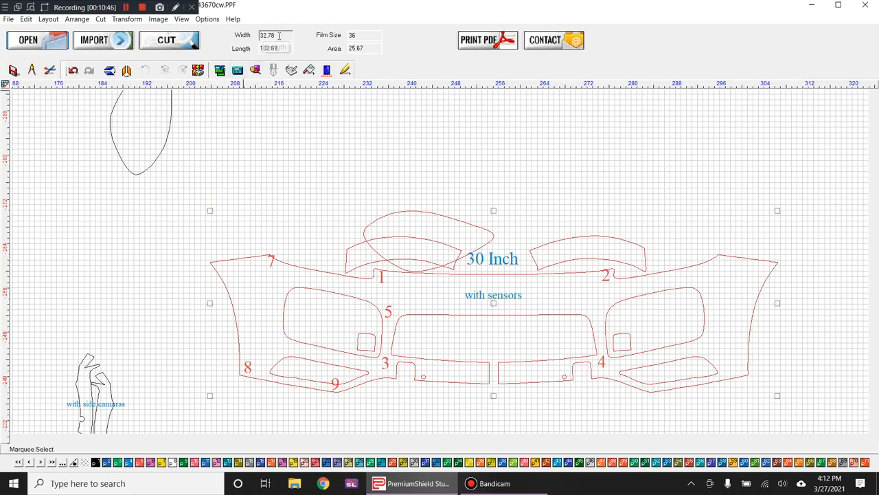
# Step: Nest the rotated light pattern inside the upper Rear Quarter Panel & Doors wheel arch and check the group with it selected
pyautogui.click(428, 211)
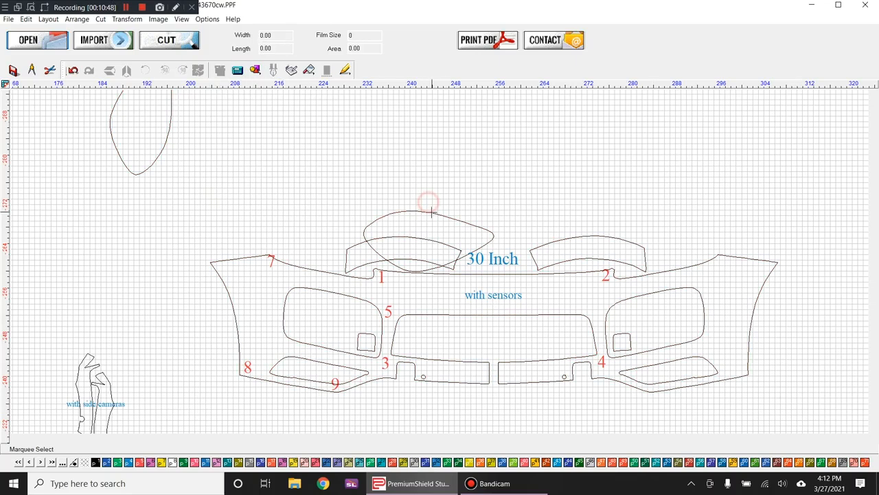
pyautogui.scroll(-4, 443, 204)
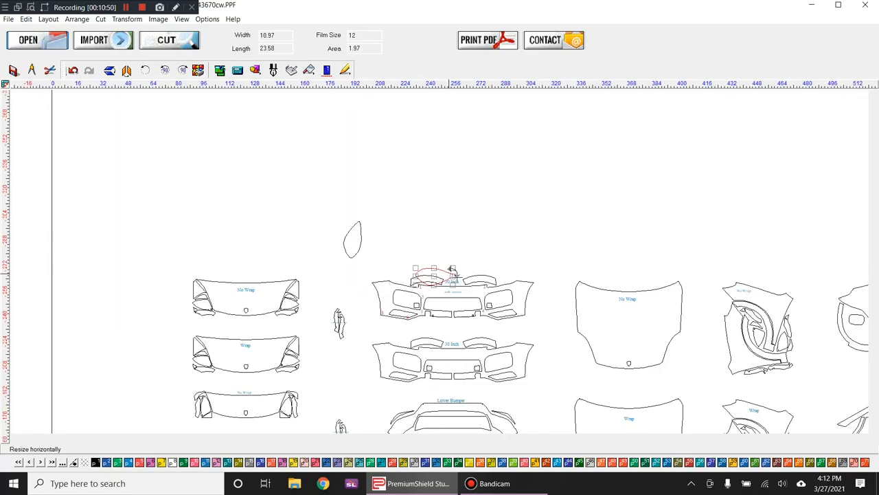
pyautogui.scroll(1, 489, 277)
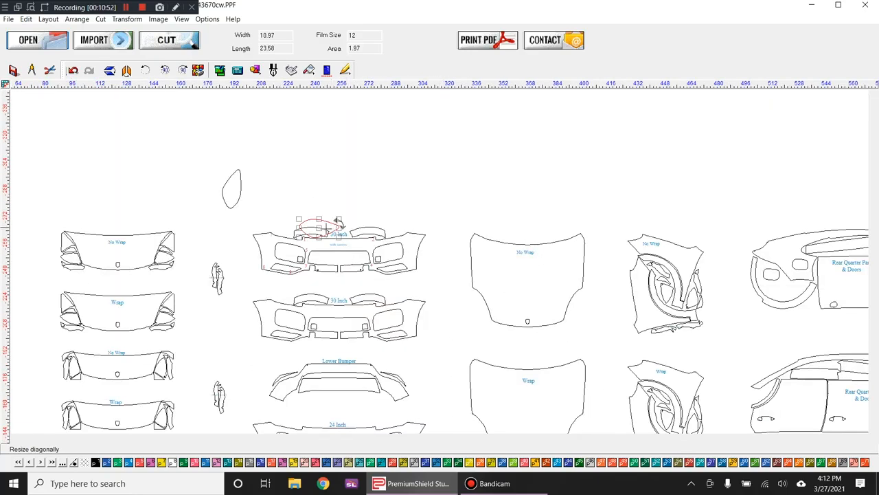
pyautogui.moveTo(318, 228); pyautogui.dragTo(448, 288)
pyautogui.scroll(2, 448, 289)
pyautogui.scroll(1, 447, 255)
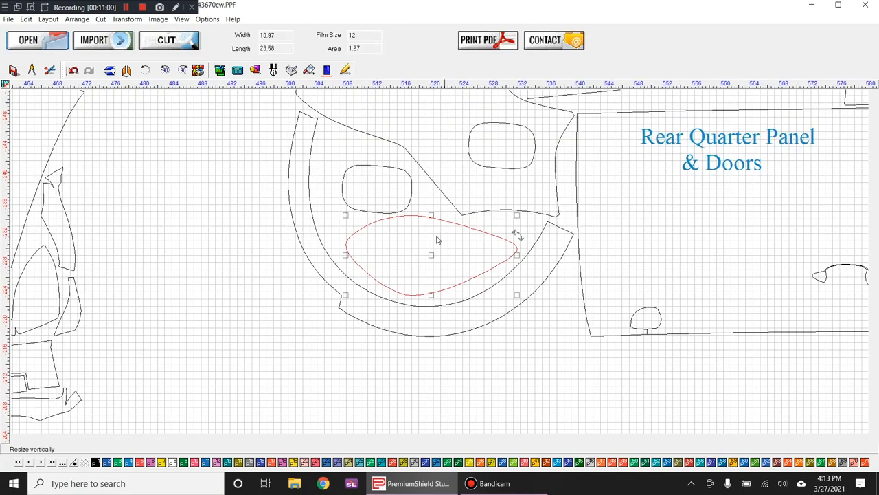
pyautogui.scroll(-2, 439, 251)
pyautogui.moveTo(320, 146); pyautogui.dragTo(776, 335)
pyautogui.scroll(-1, 407, 321)
pyautogui.click(443, 266)
# Step: Return the rotated light pattern and the second light pattern to the area beneath the Lights label
pyautogui.moveTo(441, 234); pyautogui.dragTo(378, 419)
pyautogui.scroll(-2, 377, 422)
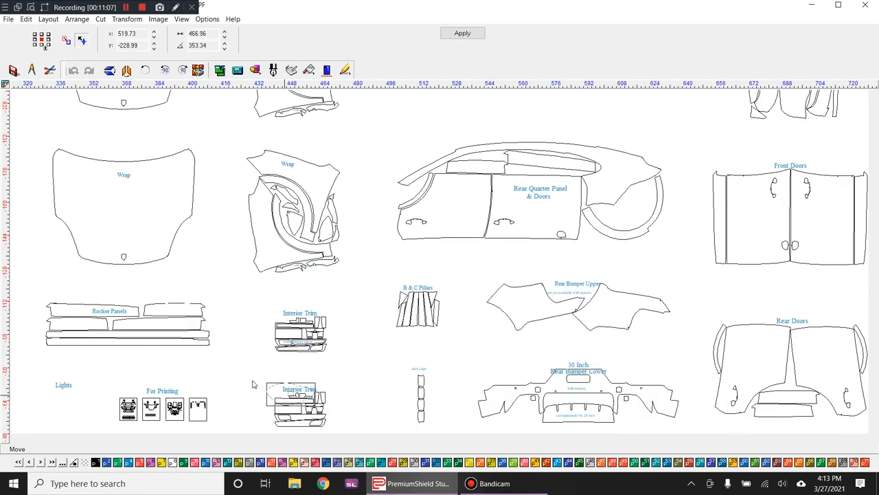
pyautogui.hscroll(-3, 251, 384)
pyautogui.scroll(-1, 248, 445)
pyautogui.moveTo(247, 445); pyautogui.dragTo(307, 358)
pyautogui.scroll(-2, 273, 196)
pyautogui.moveTo(330, 140); pyautogui.dragTo(473, 340)
pyautogui.click(472, 340)
pyautogui.scroll(2, 473, 340)
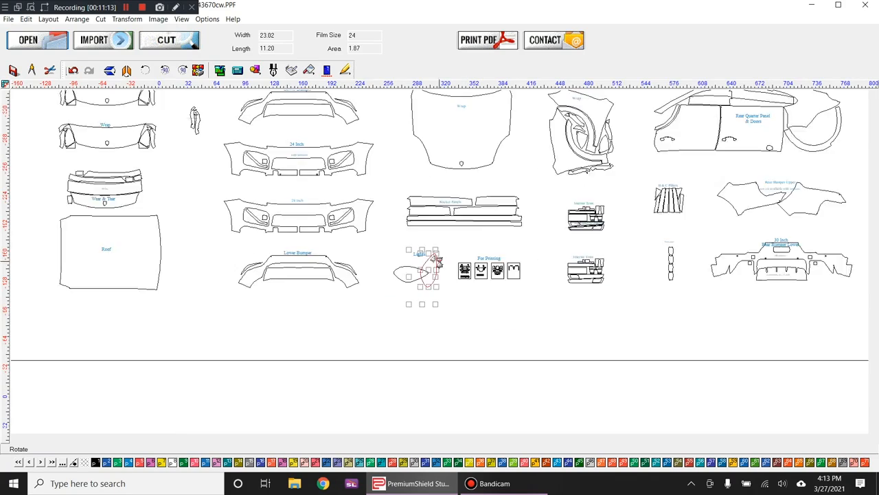
# Step: Rotate the second light to about 10.97 by 23.58 in beneath the bottommost Lower Bumper, and select both to check their combined width
pyautogui.moveTo(437, 266); pyautogui.dragTo(128, 320)
pyautogui.scroll(1, 128, 320)
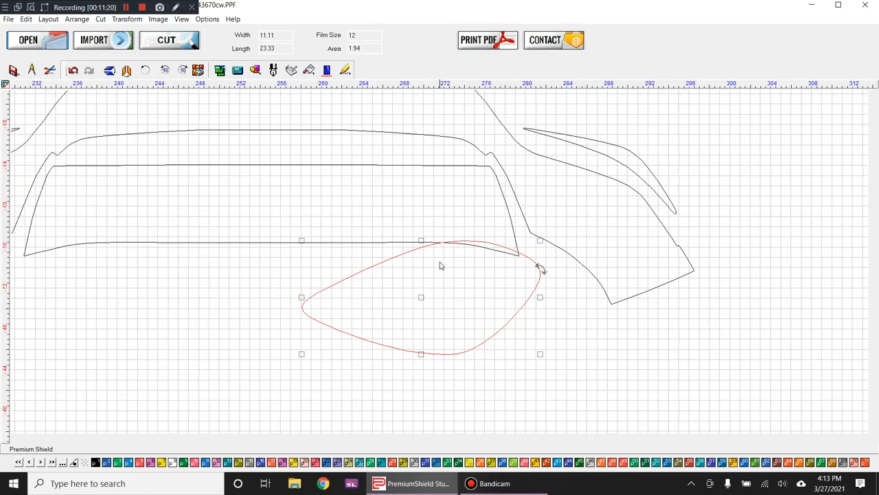
pyautogui.moveTo(541, 268); pyautogui.dragTo(548, 287)
pyautogui.scroll(-1, 490, 265)
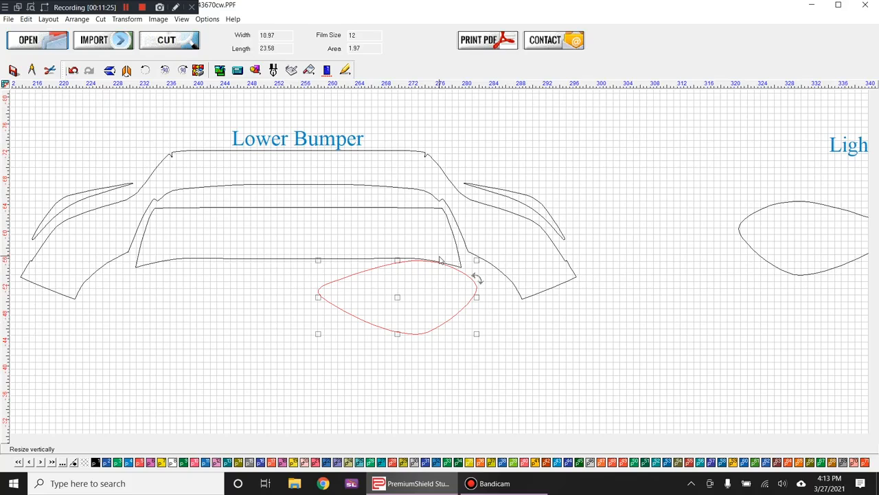
pyautogui.scroll(-1, 406, 255)
pyautogui.moveTo(370, 252); pyautogui.dragTo(349, 249)
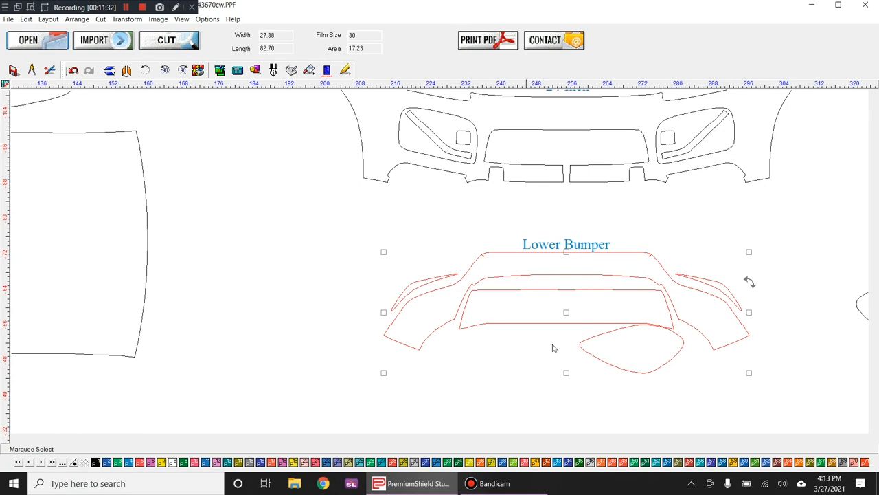
# Step: Nudge the Lower Bumper's inner panel up toward the outer piece, then fine-tune it down to leave a small gap at the corner notches
pyautogui.click(573, 332)
pyautogui.click(556, 323)
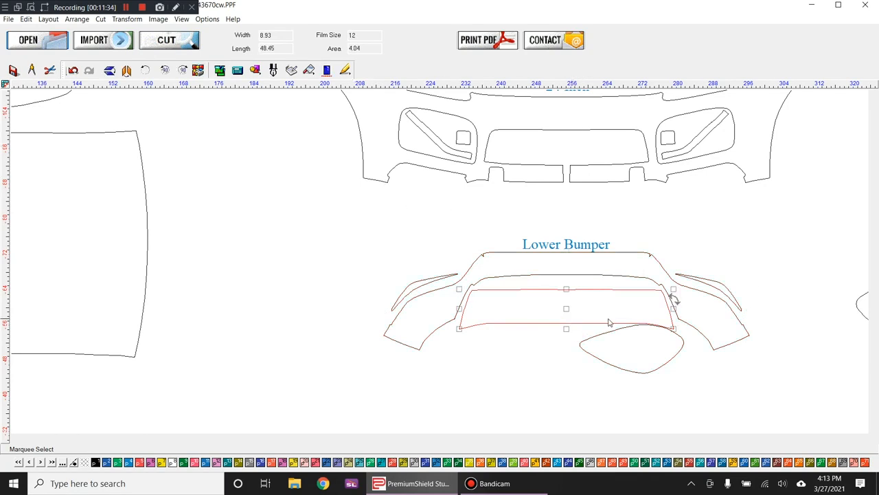
pyautogui.scroll(2, 576, 302)
pyautogui.press('Up')
pyautogui.press('Up')
pyautogui.press('Up')
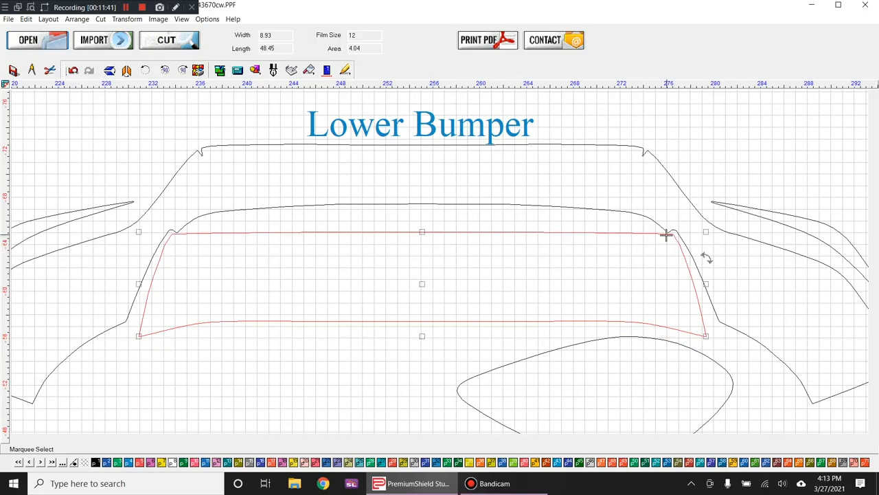
pyautogui.scroll(2, 669, 236)
pyautogui.scroll(1, 441, 266)
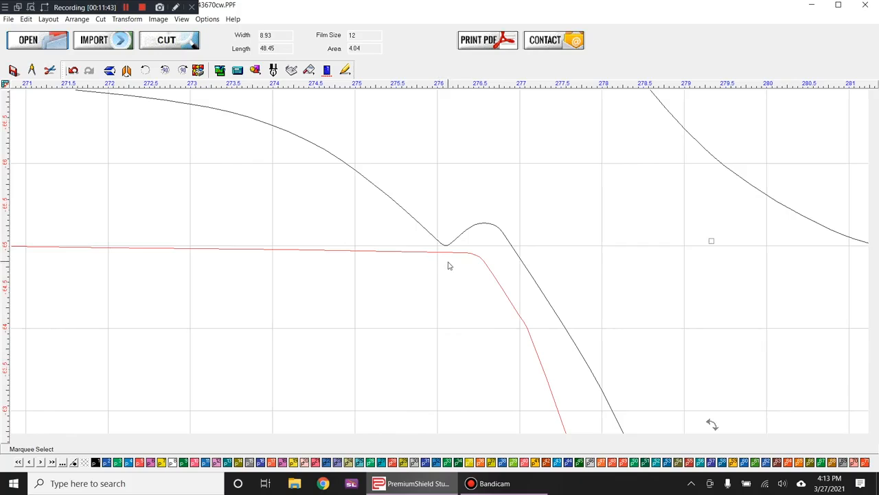
pyautogui.press('Down')
pyautogui.press('Down')
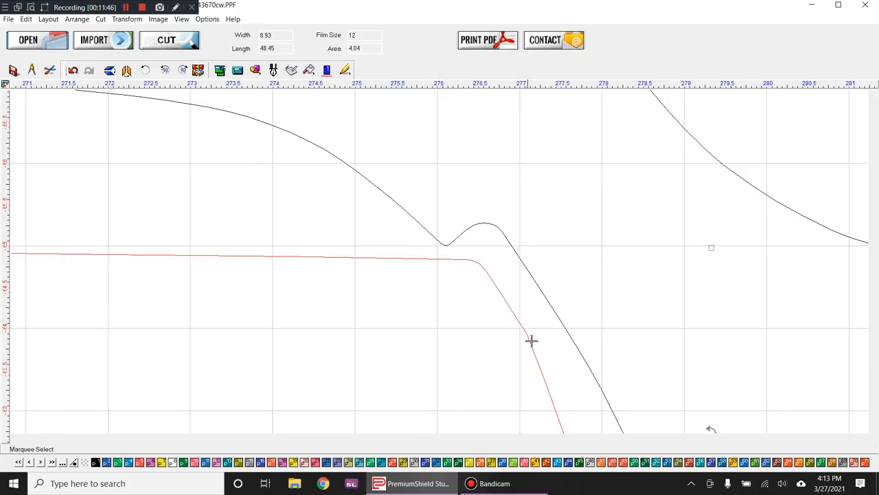
pyautogui.press('Down')
pyautogui.press('Down')
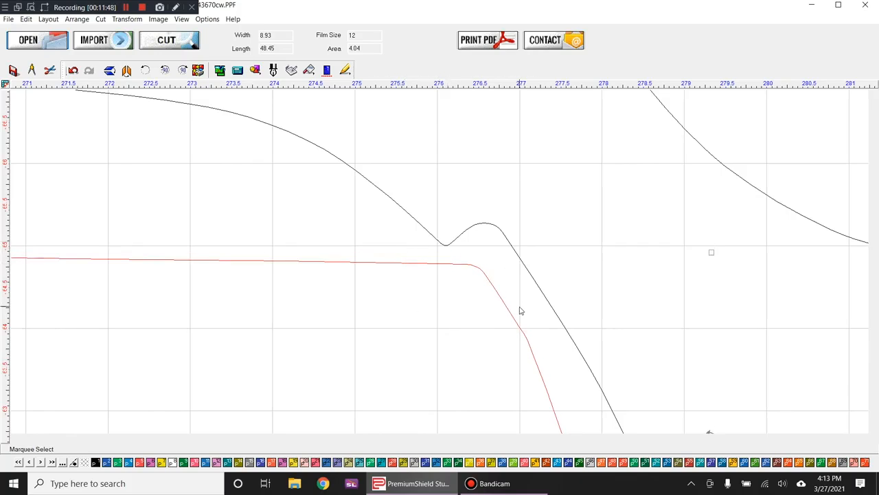
# Step: Shift the light pattern slightly left beneath the Lower Bumper's inner panel and fine-tune its rotation to about 10.96 by 23.57 in
pyautogui.scroll(-4, 417, 284)
pyautogui.click(464, 353)
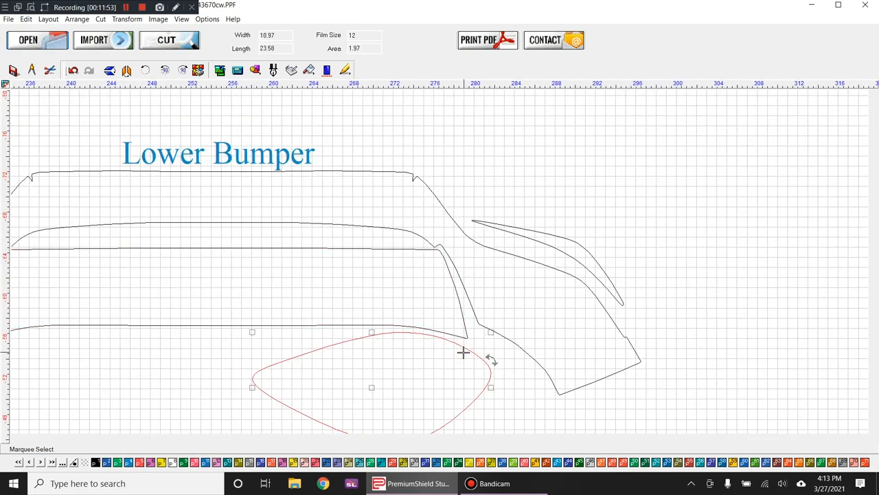
pyautogui.scroll(-2, 459, 330)
pyautogui.click(406, 288)
pyautogui.click(400, 290)
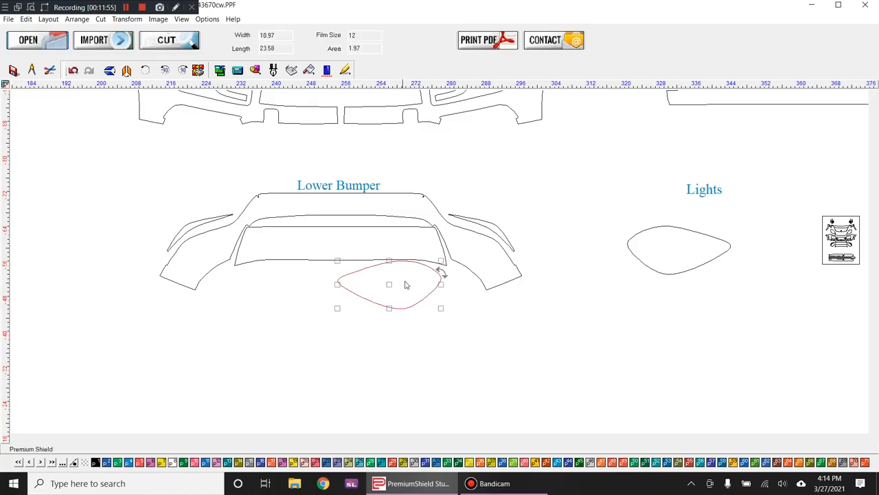
pyautogui.moveTo(439, 272)
pyautogui.mouseDown()
pyautogui.moveTo(446, 281)
pyautogui.moveTo(441, 275)
pyautogui.mouseUp()
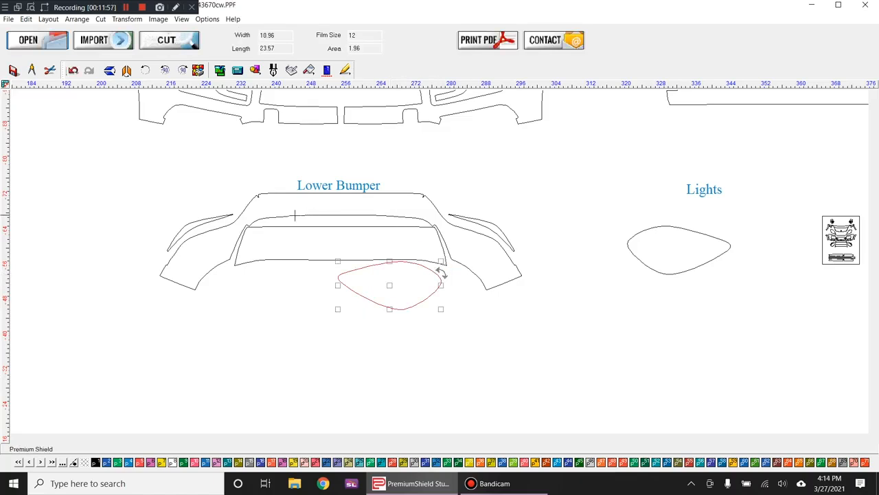
# Step: Nudge the Lower Bumper's inner panel down to open space between it and the outer bumper piece
pyautogui.click(369, 226)
pyautogui.press('Down')
pyautogui.press('Down')
pyautogui.press('Down')
pyautogui.press('Down')
pyautogui.press('Down')
pyautogui.press('Down')
pyautogui.press('Down')
pyautogui.press('Down')
pyautogui.press('Down')
pyautogui.press('Down')
pyautogui.press('Down')
pyautogui.press('Down')
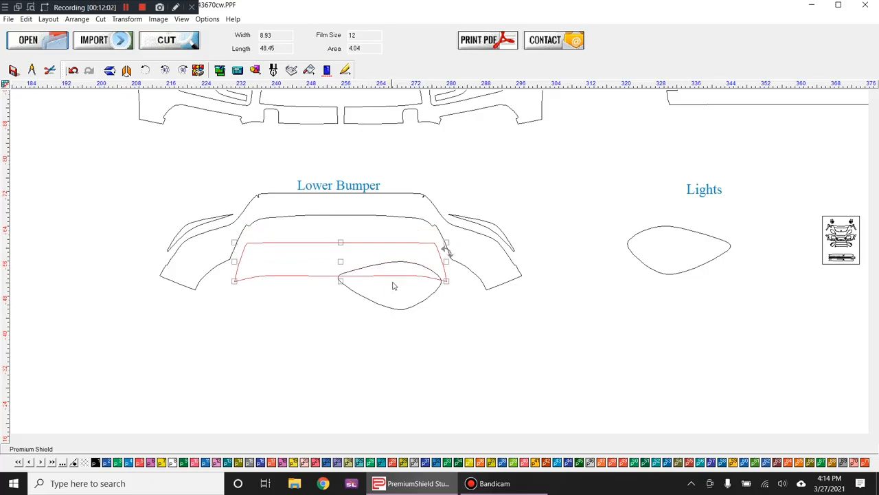
# Step: Nudge the light pattern up between the Lower Bumper's outer piece and inner panel, and rotate it 180 degrees
pyautogui.click(405, 309)
pyautogui.click(405, 308)
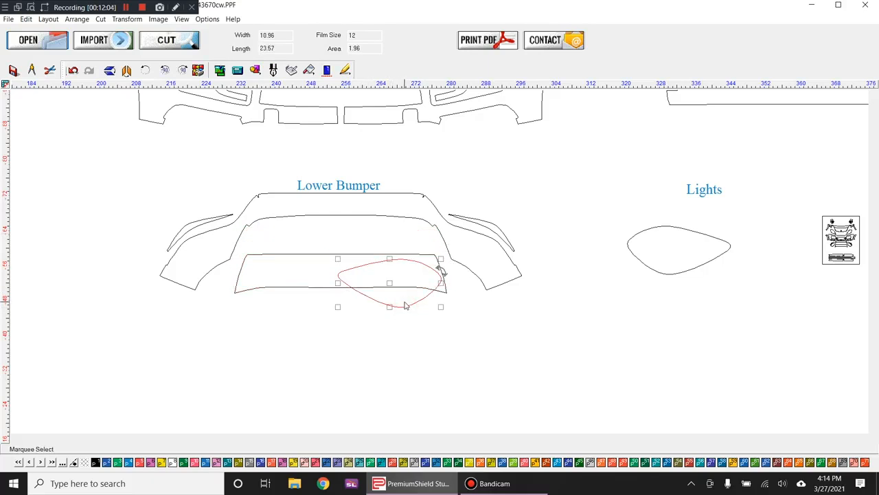
pyautogui.press('Up')
pyautogui.press('Up')
pyautogui.press('Up')
pyautogui.press('Up')
pyautogui.press('Up')
pyautogui.press('Up')
pyautogui.press('Up')
pyautogui.press('Up')
pyautogui.press('Up')
pyautogui.press('Up')
pyautogui.press('Up')
pyautogui.press('Up')
pyautogui.press('Up')
pyautogui.press('Up')
pyautogui.press('Up')
pyautogui.press('Up')
pyautogui.press('Up')
pyautogui.press('Up')
pyautogui.press('Up')
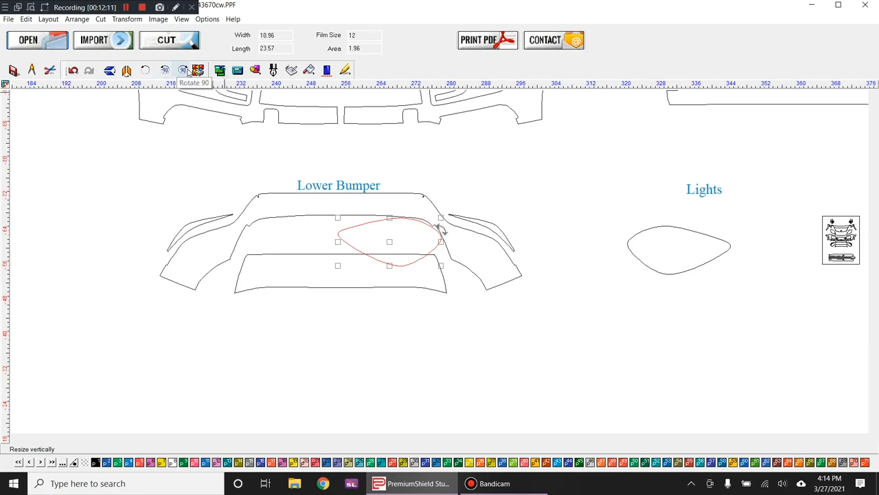
pyautogui.click(165, 72)
pyautogui.click(165, 72)
# Step: Rotate the Lower Bumper's inner panel 180 degrees so its curved edge faces the light pattern
pyautogui.click(387, 287)
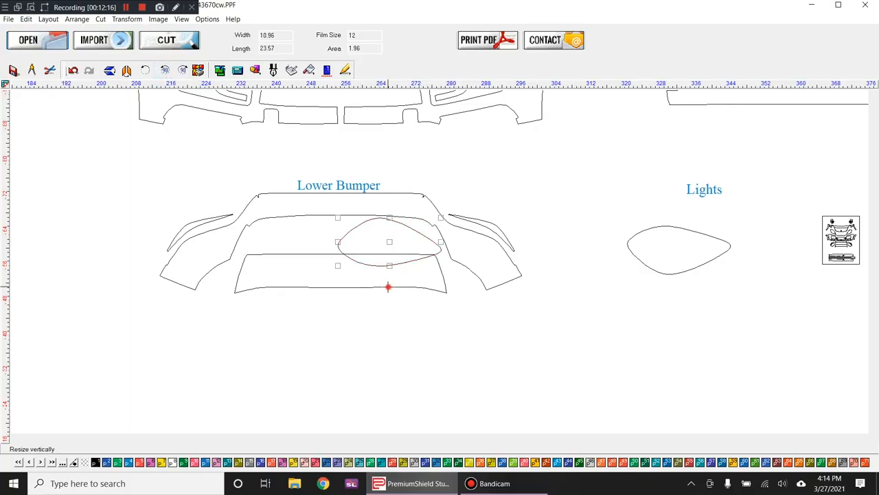
pyautogui.scroll(1, 440, 266)
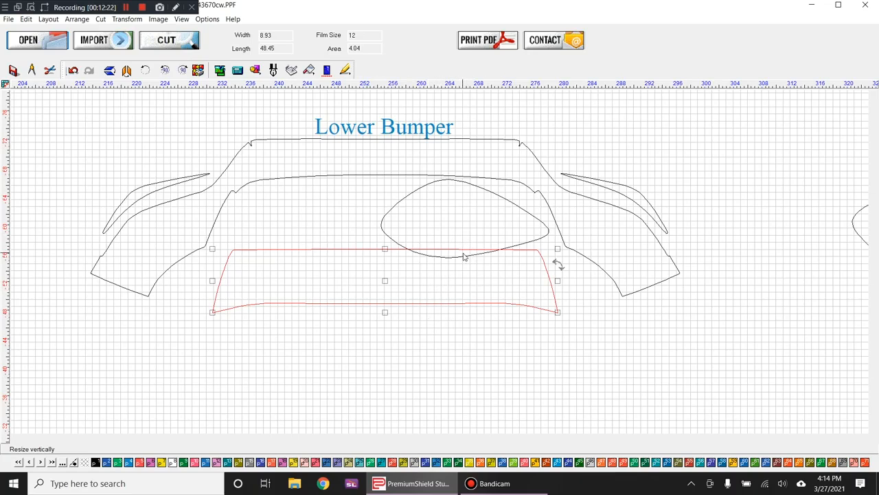
pyautogui.click(164, 73)
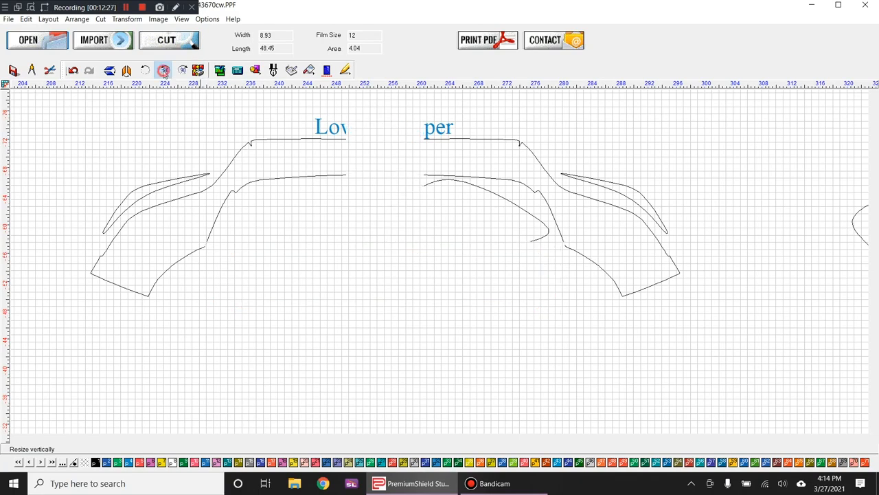
pyautogui.click(504, 200)
# Step: Select all the nested Lower Bumper pieces without the text label and check their combined size
pyautogui.moveTo(711, 364); pyautogui.dragTo(51, 98)
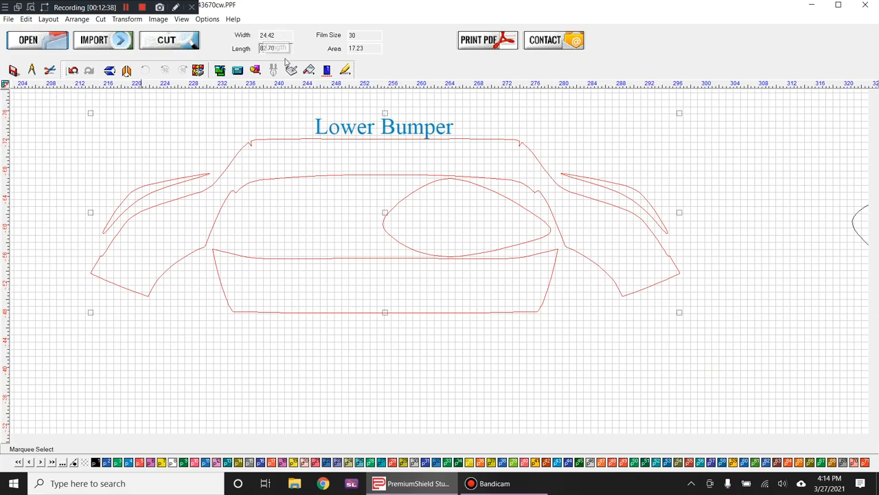
pyautogui.keyDown('shift'); pyautogui.click(324, 124); pyautogui.keyUp('shift')
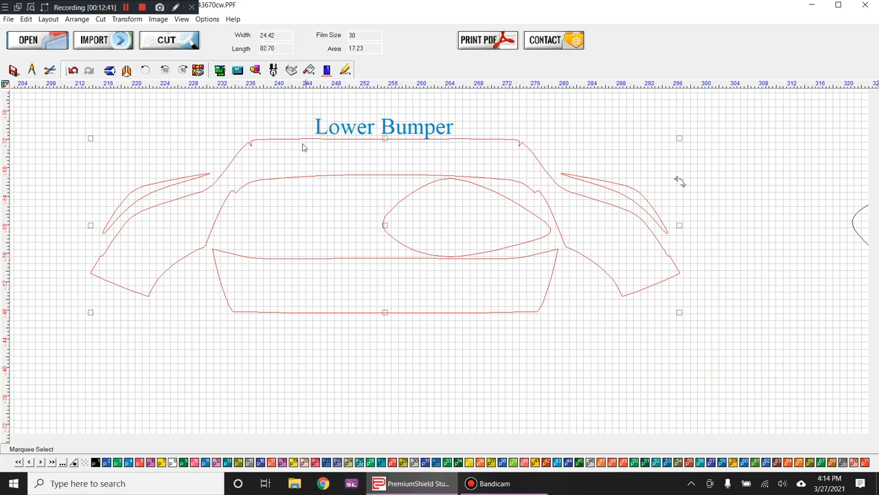
pyautogui.click(349, 232)
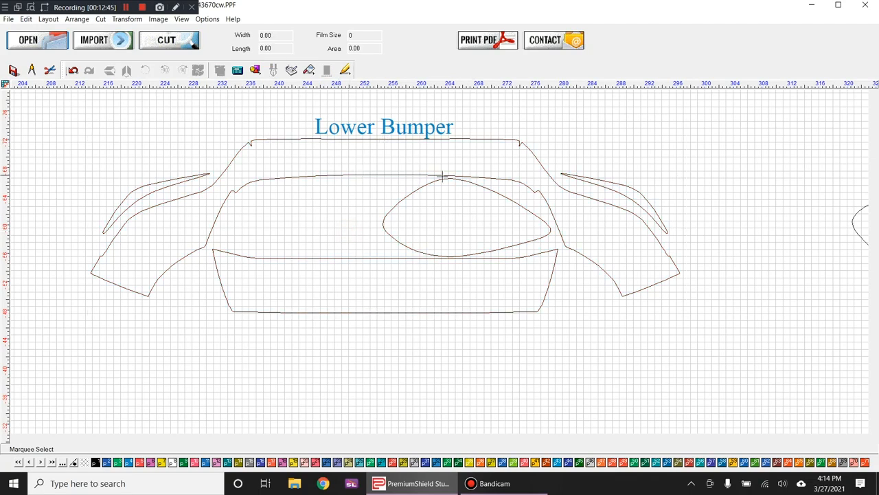
# Step: Nudge the nested light pattern and the Lower Bumper's inner panel slightly up to tighten the layout
pyautogui.scroll(-3, 443, 176)
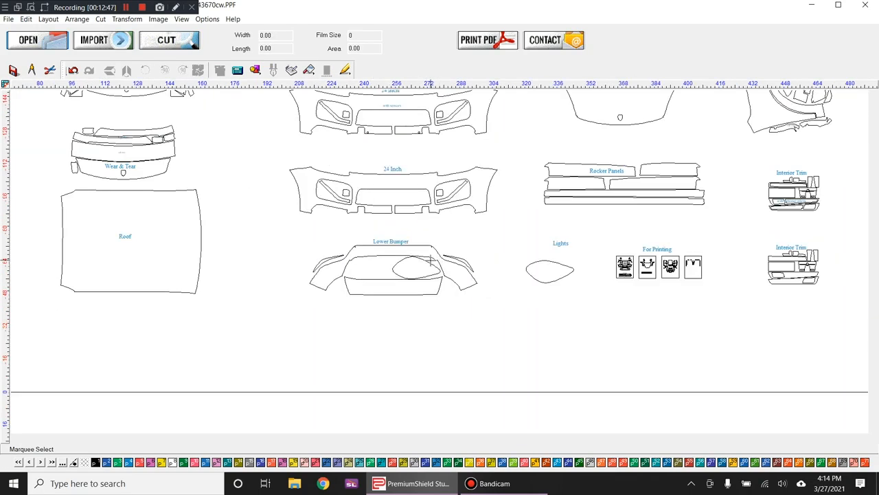
pyautogui.scroll(3, 431, 265)
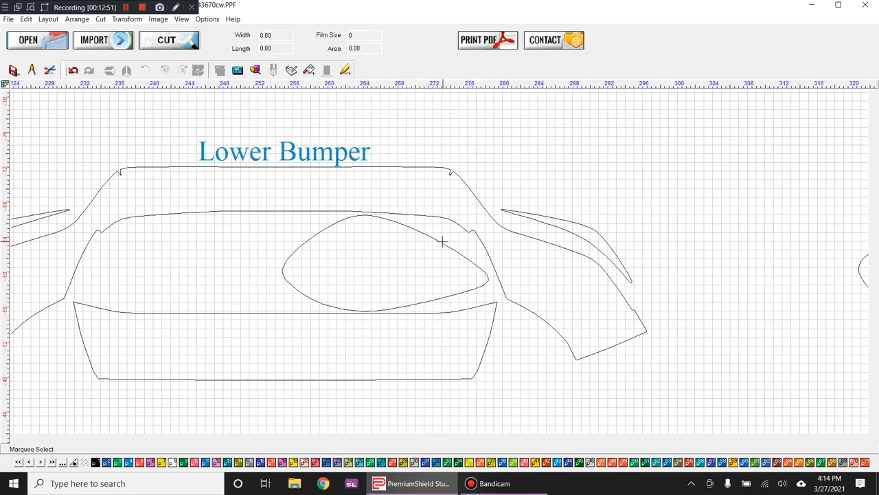
pyautogui.click(443, 242)
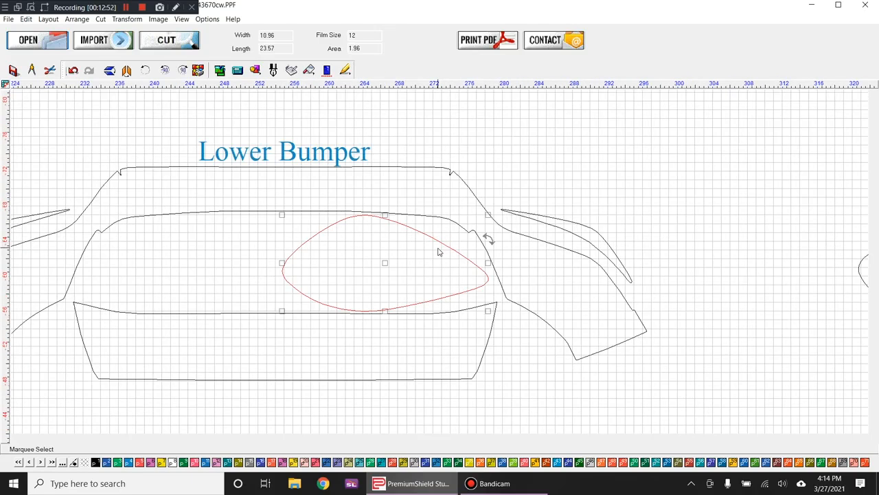
pyautogui.click(410, 314)
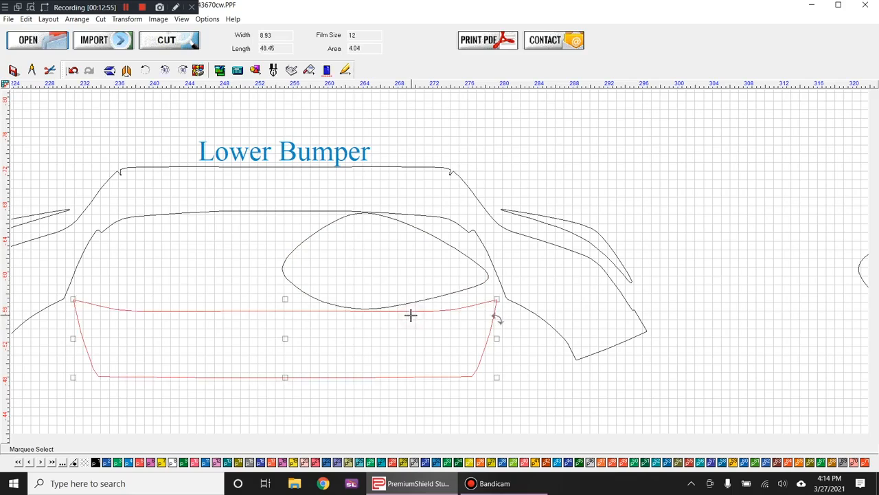
# Step: Select the bottommost 24 Inch bumper and check its width and length
pyautogui.scroll(-2, 444, 261)
pyautogui.scroll(-1, 518, 245)
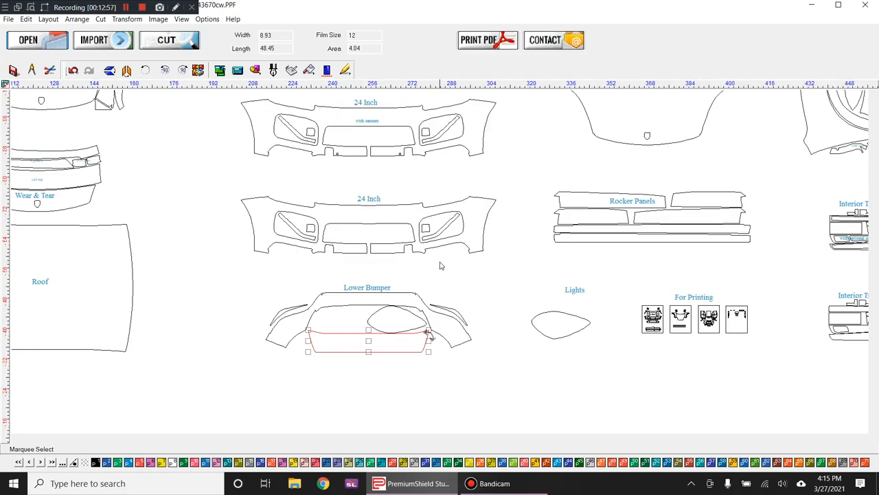
pyautogui.moveTo(235, 197); pyautogui.dragTo(508, 274)
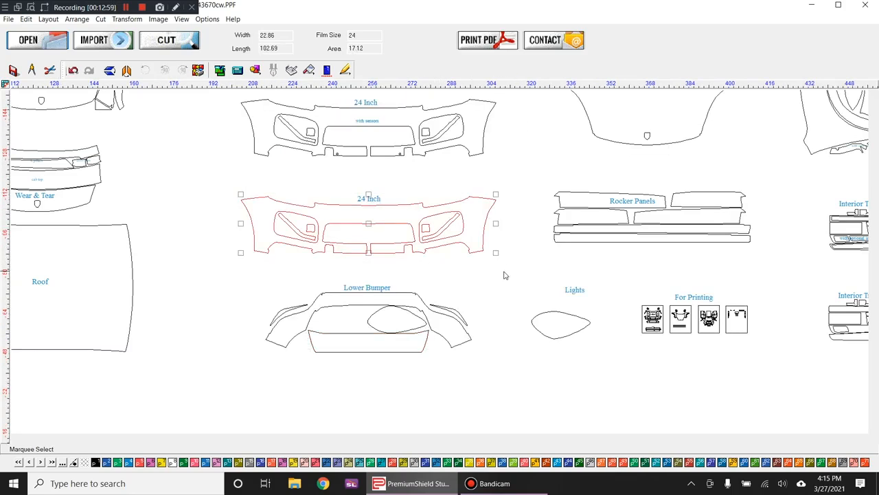
# Step: Place the remaining light pattern upright against the lower-left edge of the Wrap hood, about 22.42 by 11.90 in
pyautogui.scroll(-1, 482, 198)
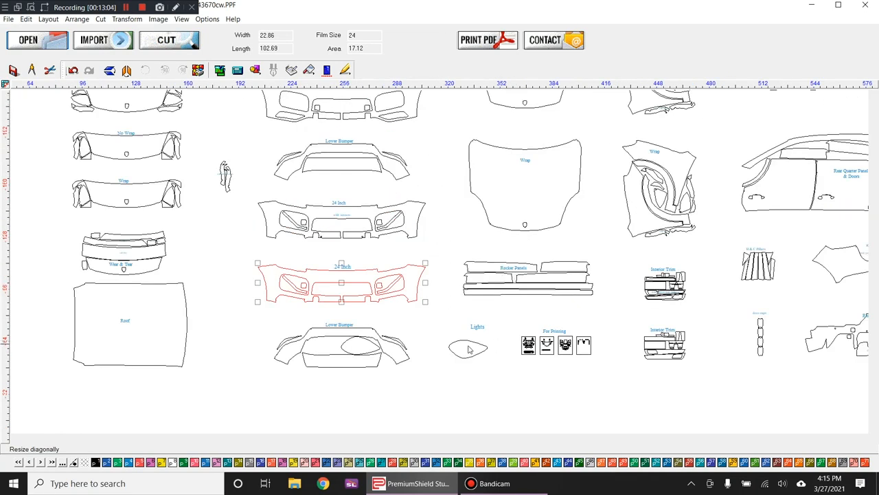
pyautogui.moveTo(465, 340); pyautogui.dragTo(492, 209)
pyautogui.click(470, 204)
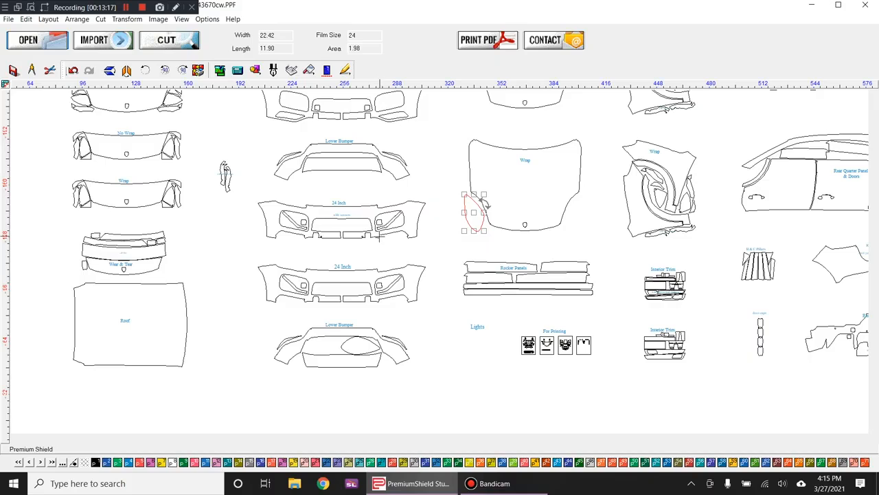
# Step: Move the column of door cups pieces onto the bottommost 24 Inch bumper
pyautogui.moveTo(773, 365); pyautogui.dragTo(751, 311)
pyautogui.scroll(2, 440, 261)
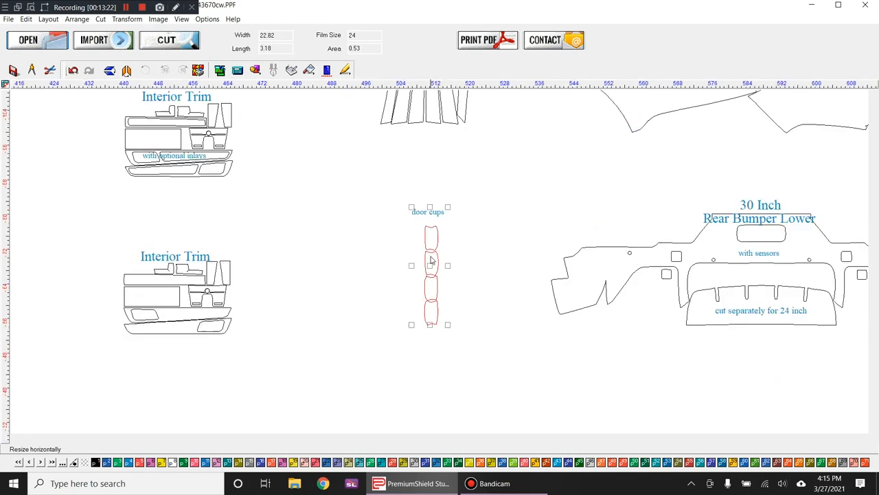
pyautogui.scroll(-3, 456, 220)
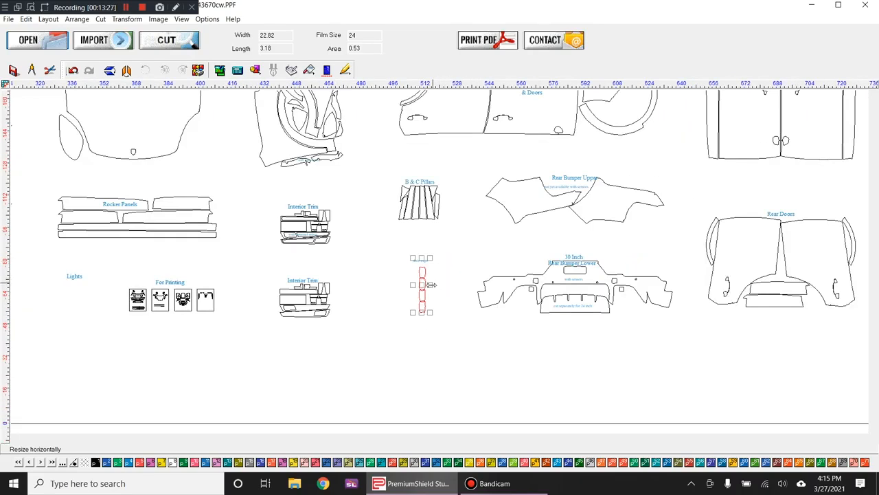
pyautogui.moveTo(421, 286); pyautogui.dragTo(434, 350)
pyautogui.scroll(3, 429, 237)
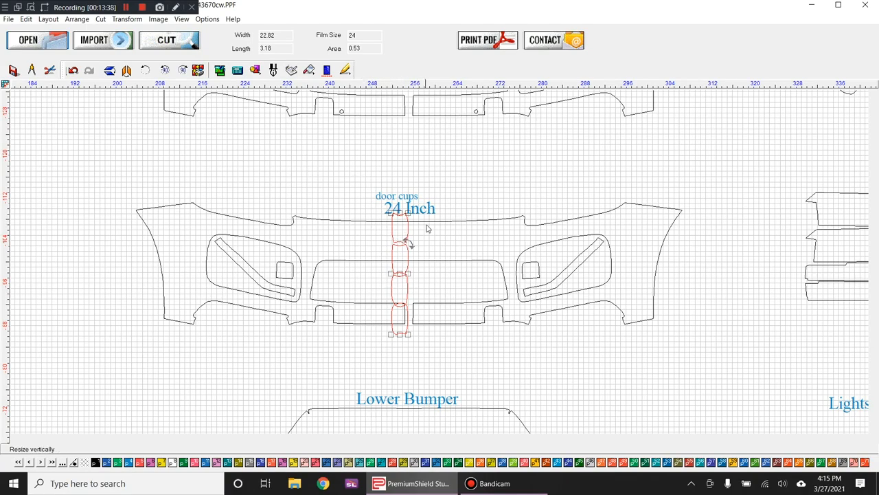
# Step: Rotate the door cups 90 degrees, center them in the bumper's middle opening, and check the combined size
pyautogui.click(184, 70)
pyautogui.moveTo(399, 274); pyautogui.dragTo(408, 280)
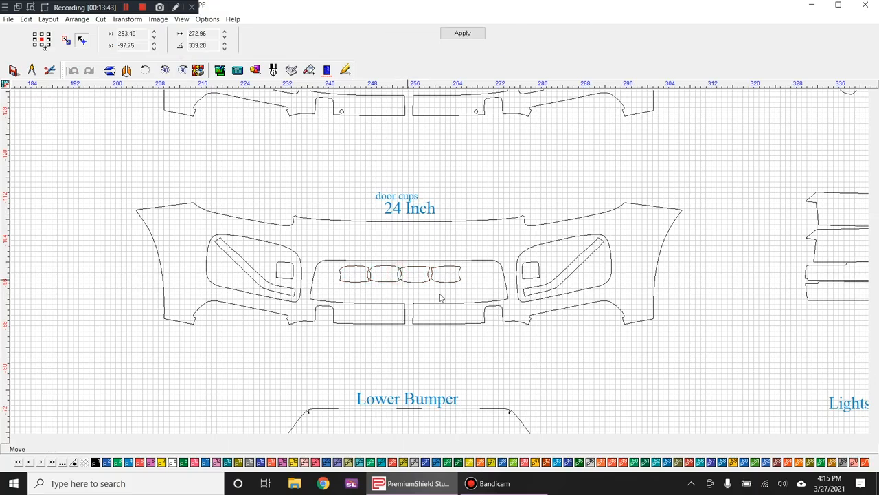
pyautogui.moveTo(682, 356); pyautogui.dragTo(123, 199)
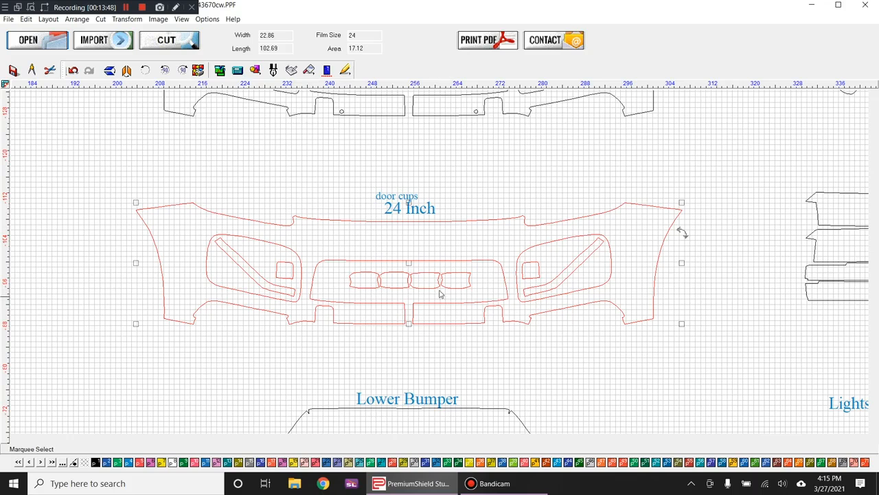
# Step: Create a printable PDF of only the leftmost For Printing sheet
pyautogui.scroll(-3, 446, 301)
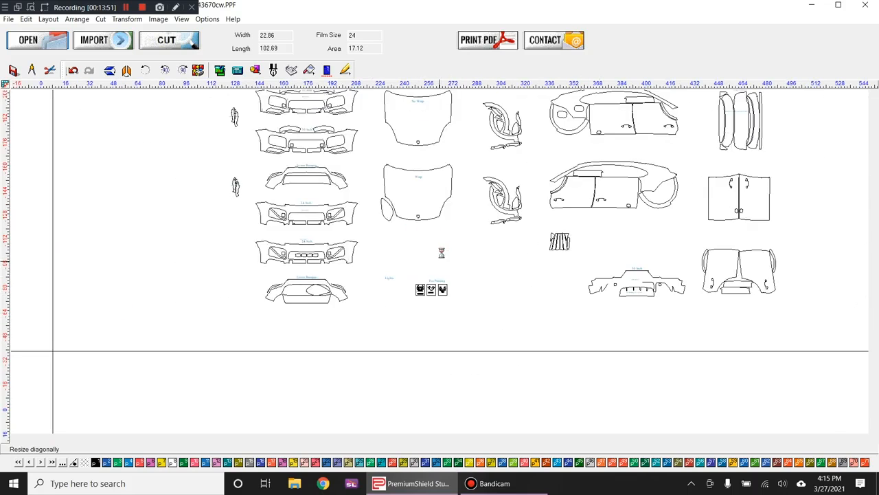
pyautogui.scroll(3, 440, 346)
pyautogui.scroll(3, 431, 266)
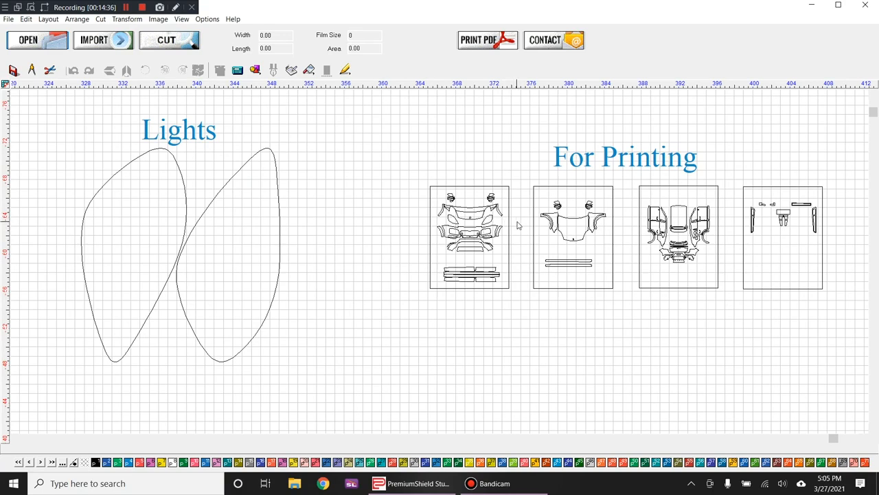
pyautogui.scroll(2, 564, 234)
pyautogui.scroll(-2, 416, 270)
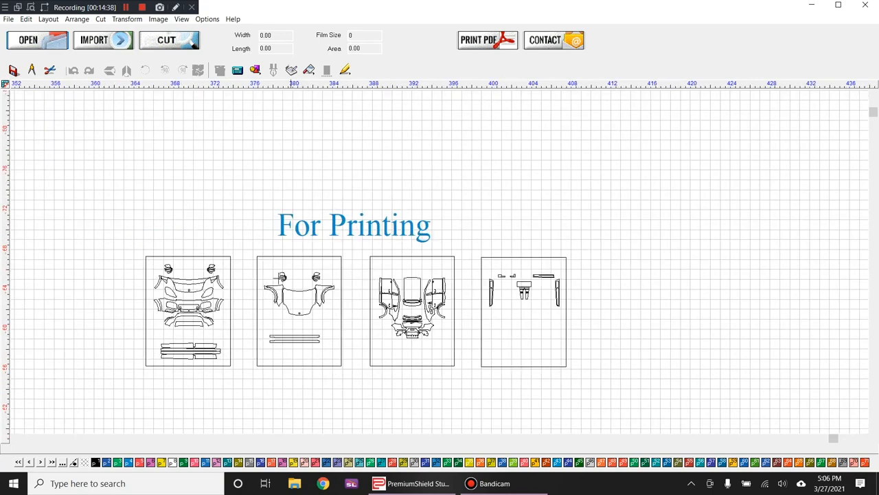
pyautogui.moveTo(121, 244); pyautogui.dragTo(247, 392)
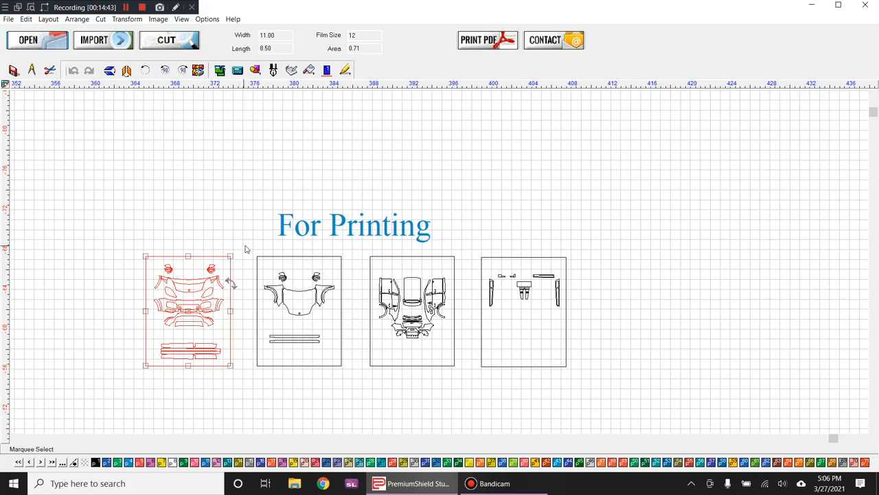
pyautogui.click(479, 41)
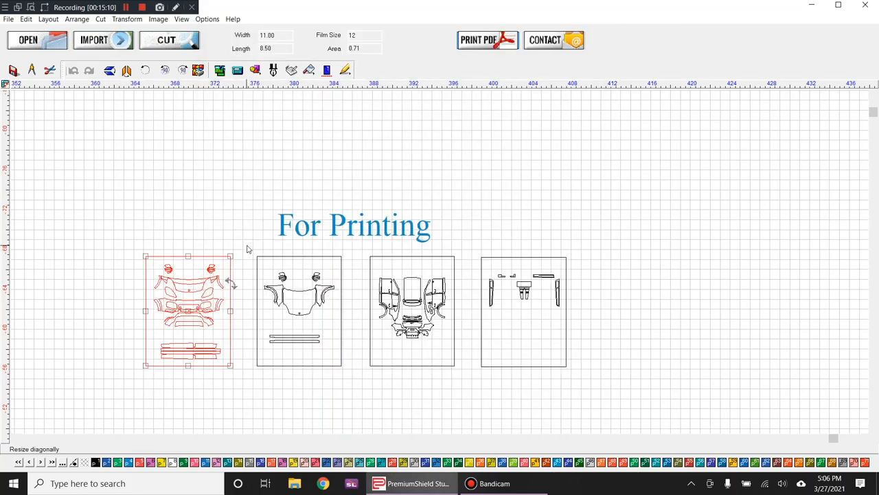
# Step: Create a printable PDF of all four For Printing sheets together, view it, and close the PDF viewer
pyautogui.moveTo(246, 245); pyautogui.dragTo(612, 396)
pyautogui.moveTo(132, 250); pyautogui.dragTo(608, 393)
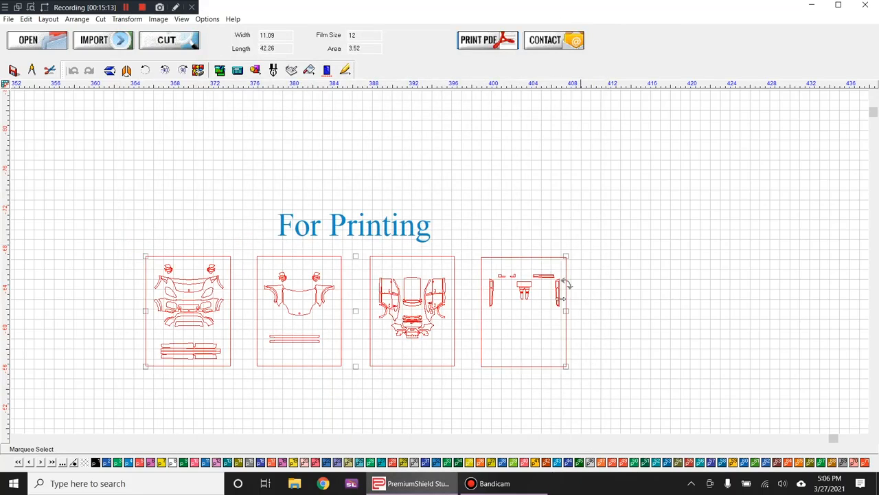
pyautogui.click(486, 43)
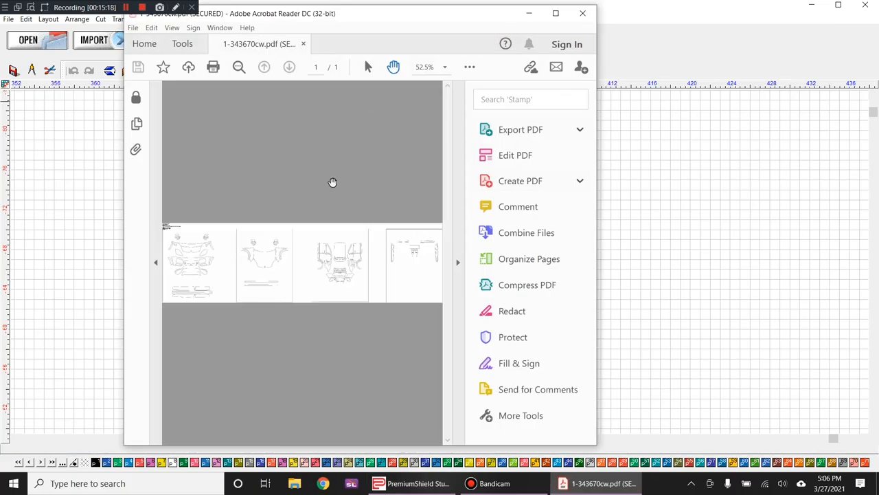
pyautogui.hotkey('alt', 'F4')
# Step: Examine the patterns on the leftmost For Printing sheet, and review the layout of the whole template
pyautogui.moveTo(114, 245); pyautogui.dragTo(241, 393)
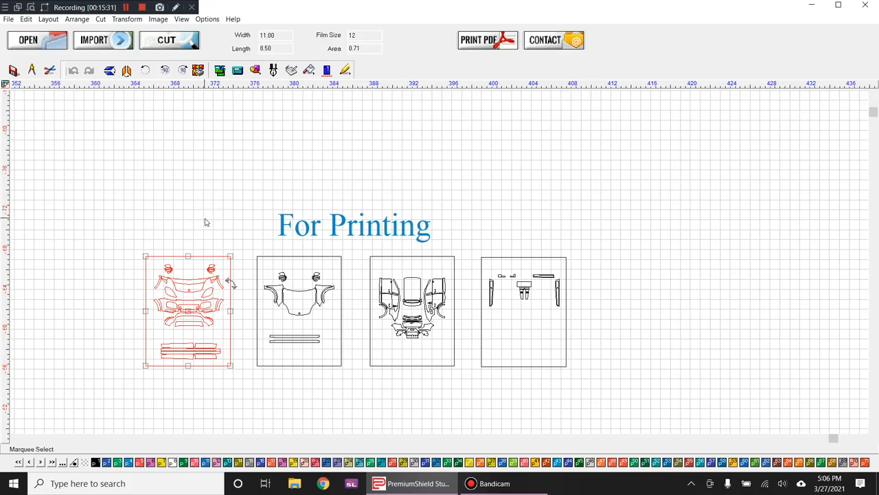
pyautogui.scroll(3, 198, 315)
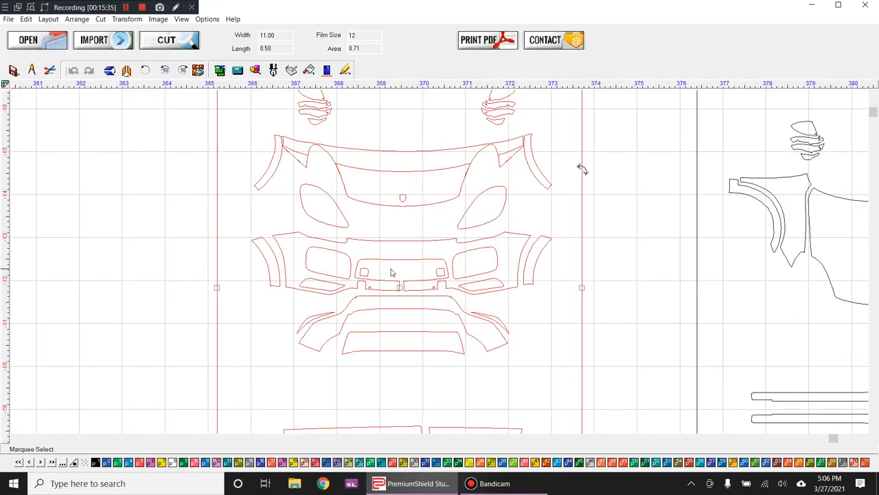
pyautogui.scroll(-3, 440, 257)
pyautogui.scroll(-2, 440, 258)
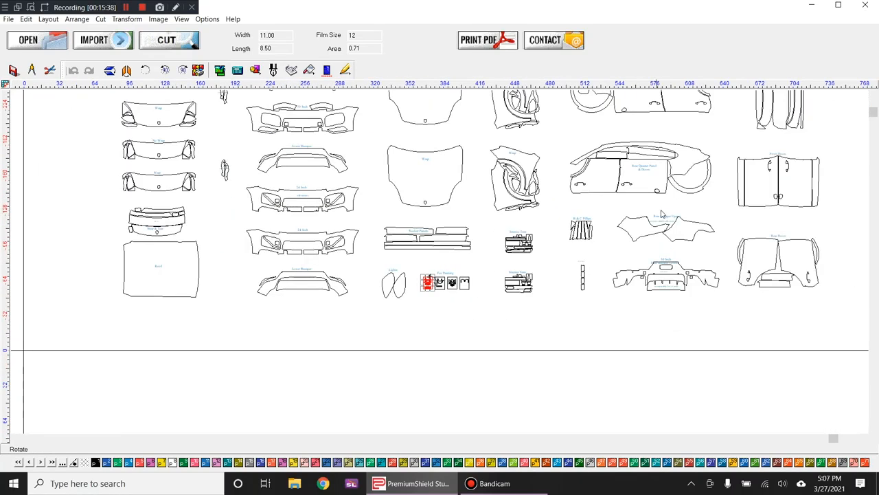
pyautogui.scroll(-2, 539, 130)
pyautogui.scroll(1, 342, 287)
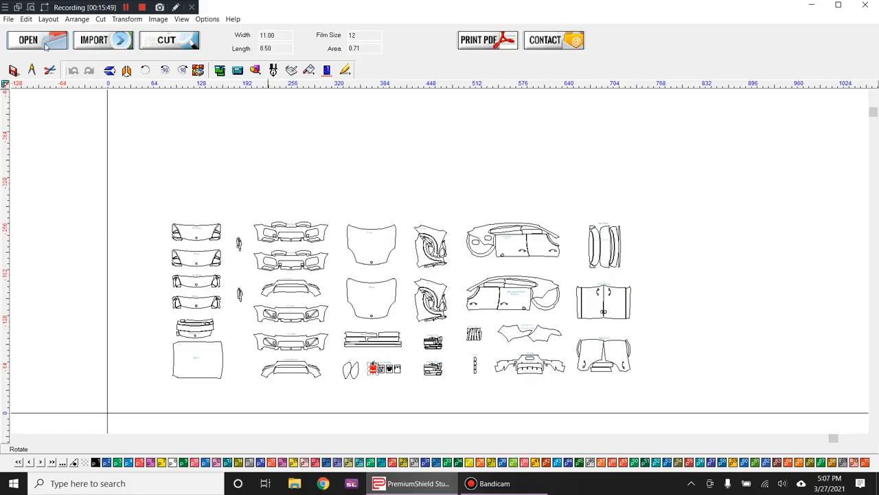
# Step: Import the 2021 Audi Q5 55 TFSI e Plug-in hybrid template and place it to the right of the Porsche template
pyautogui.click(100, 47)
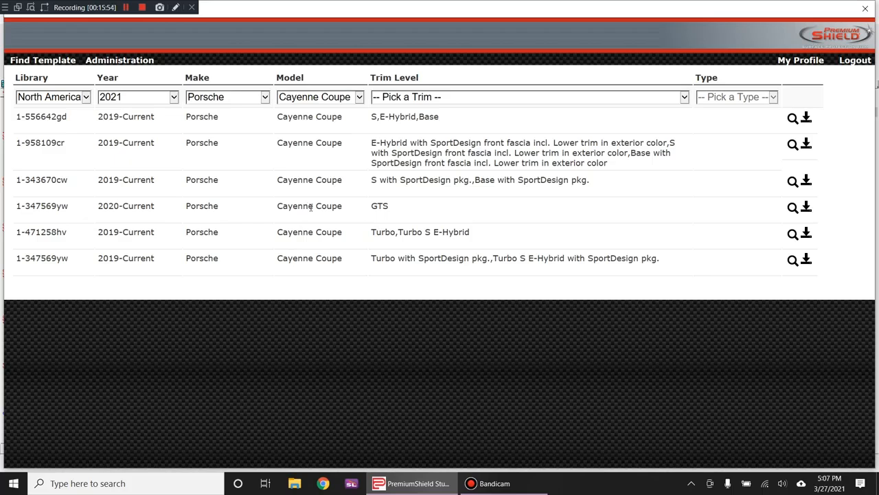
pyautogui.click(264, 97)
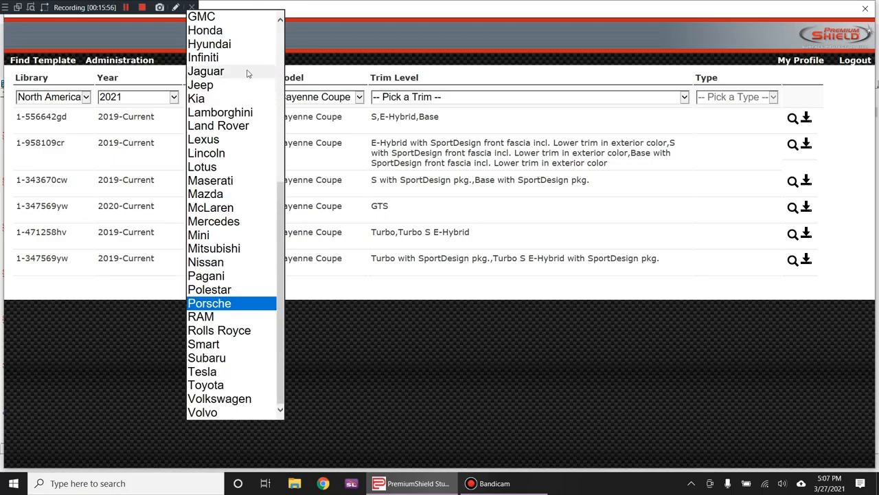
pyautogui.scroll(6, 236, 46)
pyautogui.scroll(1, 236, 45)
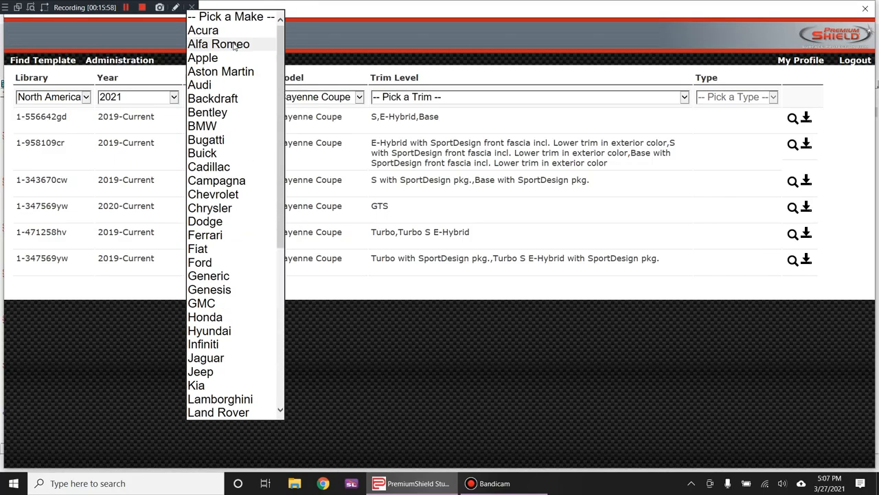
pyautogui.click(220, 82)
pyautogui.click(408, 97)
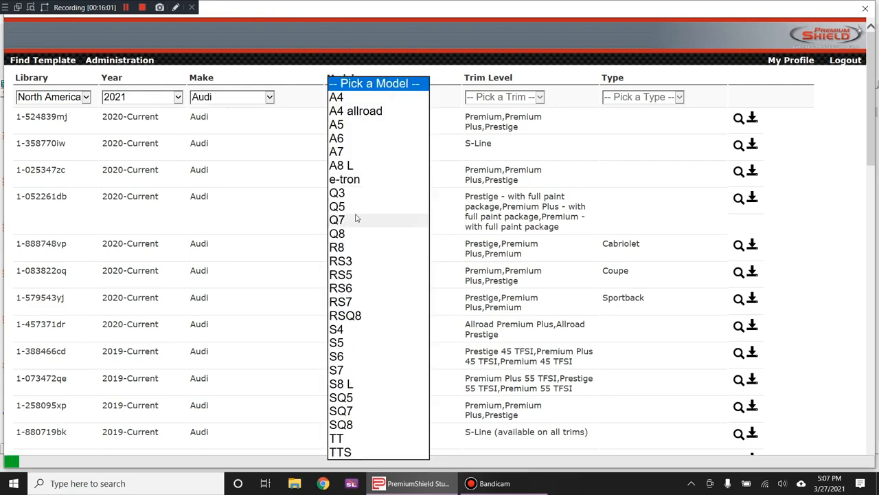
pyautogui.click(353, 207)
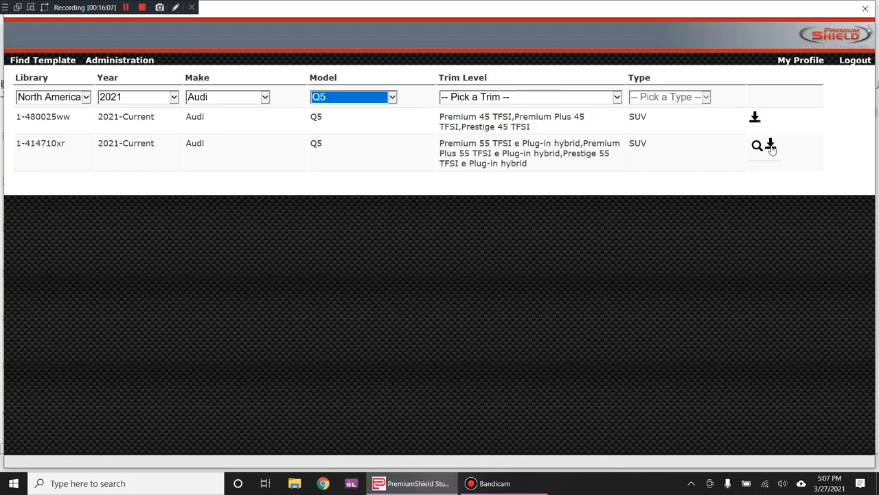
pyautogui.click(770, 146)
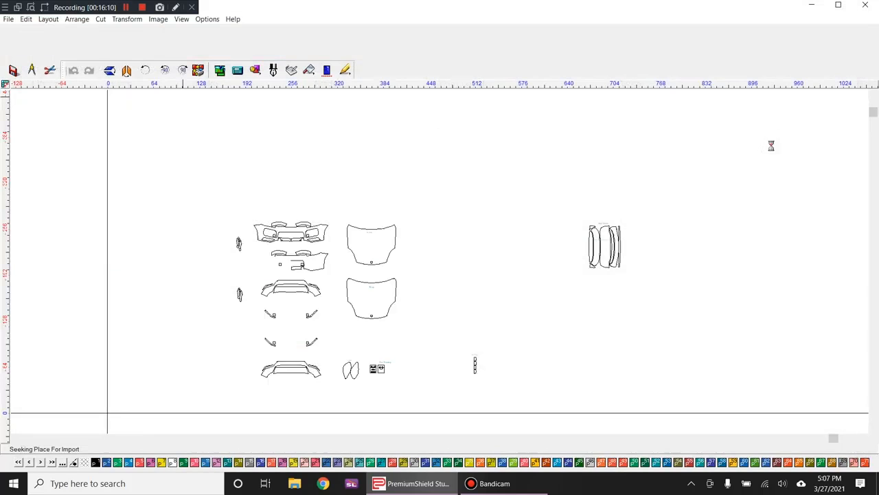
pyautogui.click(698, 233)
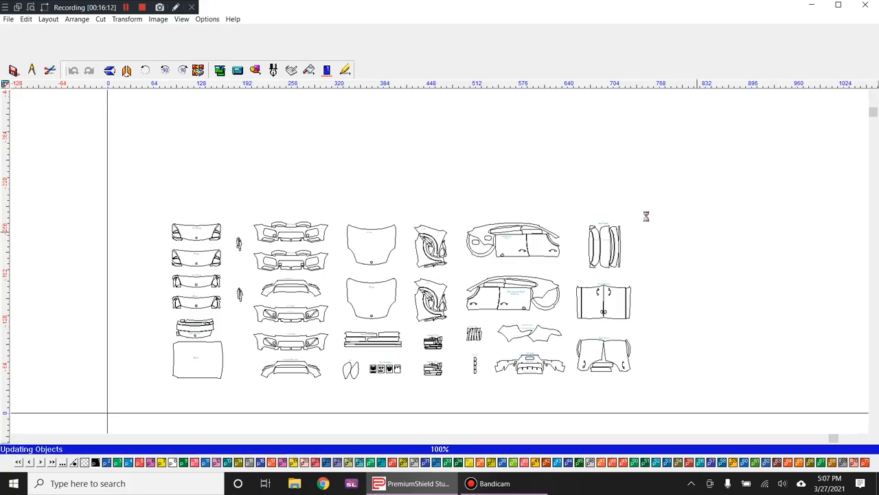
# Step: Select the Audi light patterns, and select the whole Porsche and Audi layouts in turn to compare the two templates
pyautogui.moveTo(61, 341); pyautogui.dragTo(106, 400)
pyautogui.scroll(-1, 148, 328)
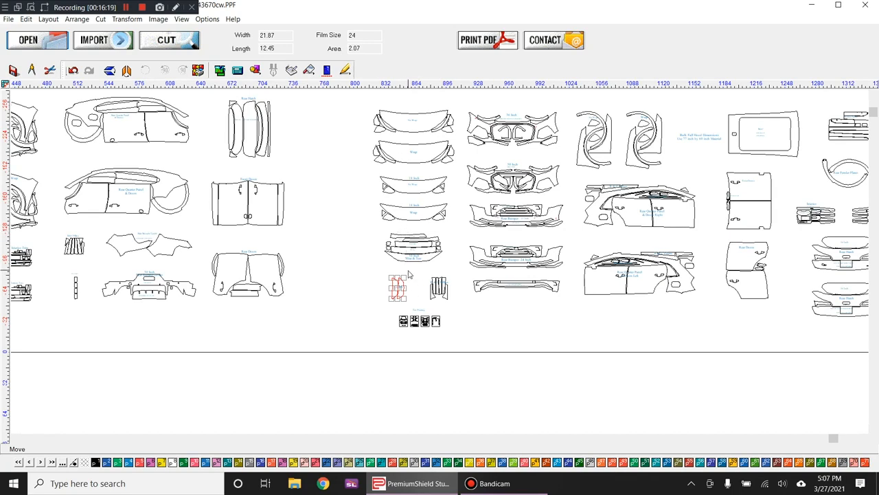
pyautogui.scroll(-1, 386, 265)
pyautogui.moveTo(112, 156); pyautogui.dragTo(423, 317)
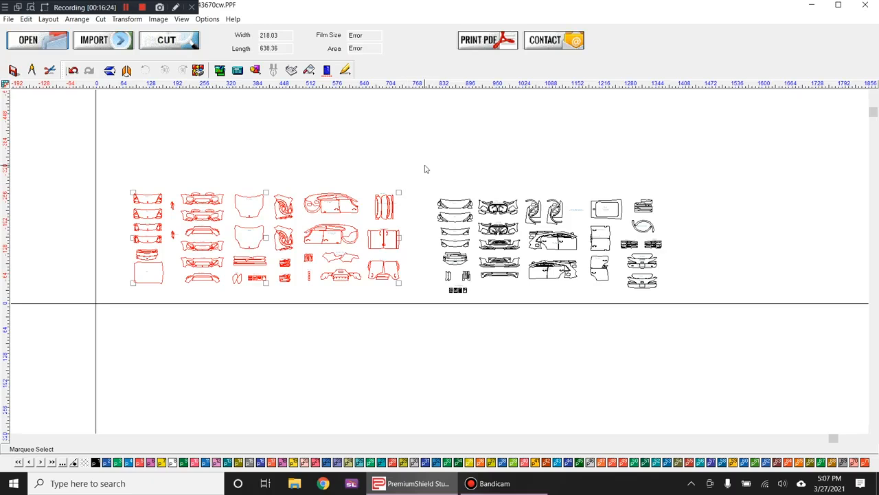
pyautogui.moveTo(425, 169); pyautogui.dragTo(701, 337)
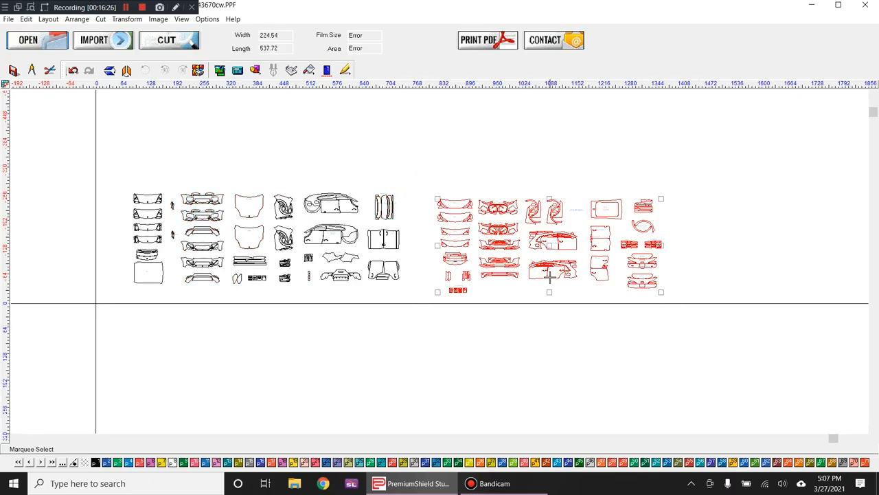
# Step: Import the 2021 Audi Q5 55 TFSI e Plug-in hybrid template again beneath the Porsche template and select the new copy
pyautogui.click(103, 42)
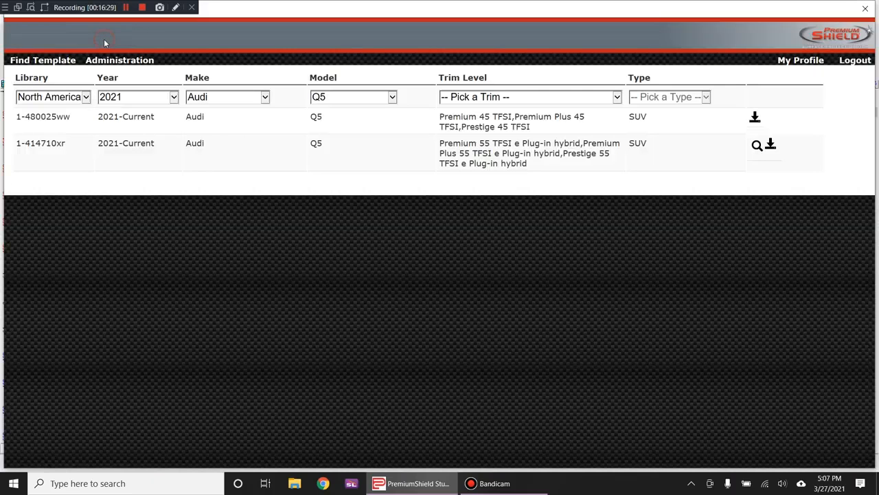
pyautogui.click(771, 146)
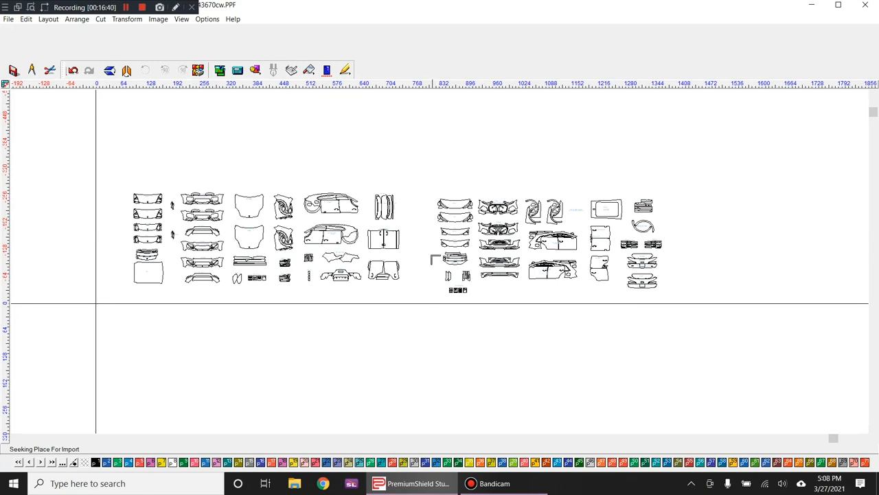
pyautogui.click(141, 308)
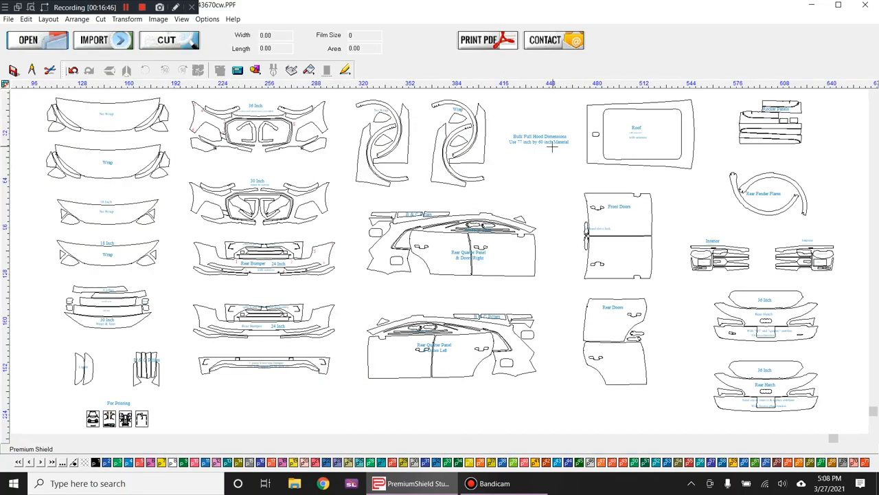
pyautogui.scroll(-3, 552, 145)
pyautogui.moveTo(275, 249); pyautogui.dragTo(509, 353)
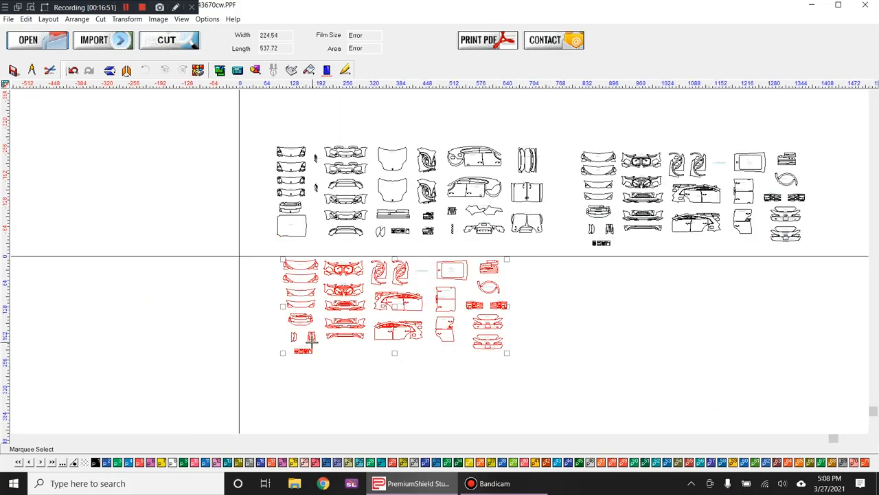
# Step: Move the Audi light patterns onto the Porsche's uppermost front bumper, rotate one horizontal, and fit it inside the bumper's middle opening
pyautogui.scroll(3, 311, 341)
pyautogui.click(400, 266)
pyautogui.moveTo(401, 269); pyautogui.dragTo(529, 204)
pyautogui.scroll(4, 530, 204)
pyautogui.click(513, 265)
pyautogui.click(477, 259)
pyautogui.moveTo(477, 259); pyautogui.dragTo(618, 301)
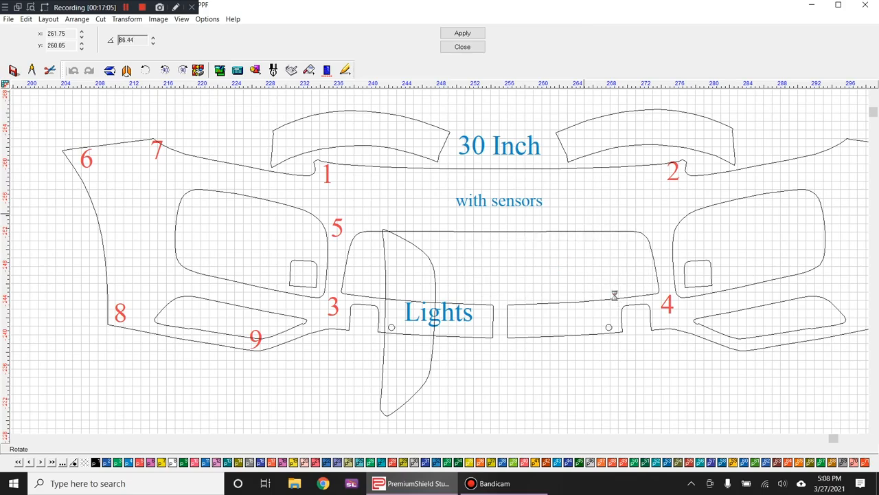
pyautogui.press('Escape')
pyautogui.moveTo(555, 266); pyautogui.dragTo(555, 268)
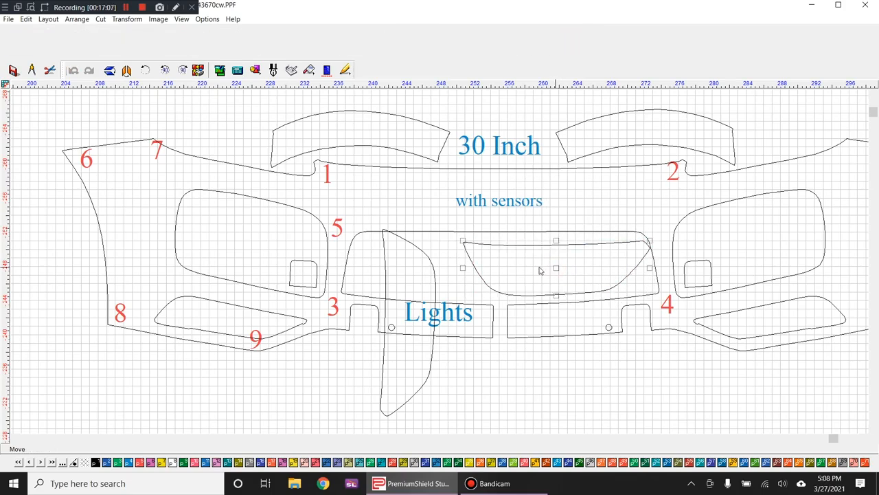
# Step: Move the second light pattern above the bumper's 30 Inch label, and shift the left curved strip outward to make room for it
pyautogui.click(438, 280)
pyautogui.moveTo(434, 276); pyautogui.dragTo(522, 89)
pyautogui.scroll(-2, 409, 178)
pyautogui.moveTo(272, 259); pyautogui.dragTo(661, 374)
pyautogui.click(422, 238)
pyautogui.click(420, 277)
pyautogui.scroll(2, 420, 279)
pyautogui.moveTo(430, 244); pyautogui.dragTo(402, 240)
pyautogui.scroll(-2, 456, 278)
pyautogui.moveTo(502, 234)
pyautogui.mouseDown()
pyautogui.moveTo(500, 306)
pyautogui.moveTo(501, 240)
pyautogui.mouseUp()
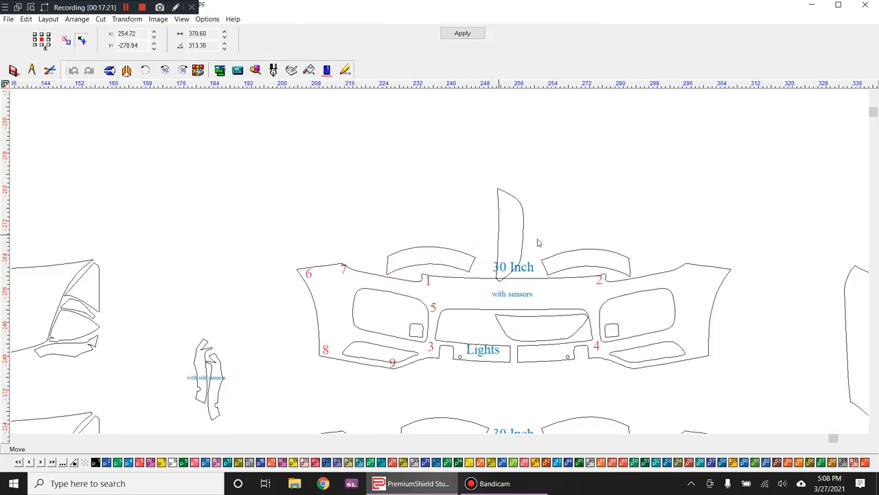
# Step: Shift the right curved strip above the bumper outward to widen the gap between the two strips
pyautogui.click(595, 264)
pyautogui.moveTo(595, 259); pyautogui.dragTo(605, 259)
pyautogui.scroll(2, 594, 261)
pyautogui.moveTo(433, 270); pyautogui.dragTo(435, 268)
pyautogui.press('Right')
pyautogui.press('Right')
pyautogui.press('Right')
pyautogui.press('Right')
pyautogui.press('Right')
# Step: Rotate the upright light pattern horizontal, place it in the gap between the curved strips, and turn its long edge toward the bumper
pyautogui.click(326, 182)
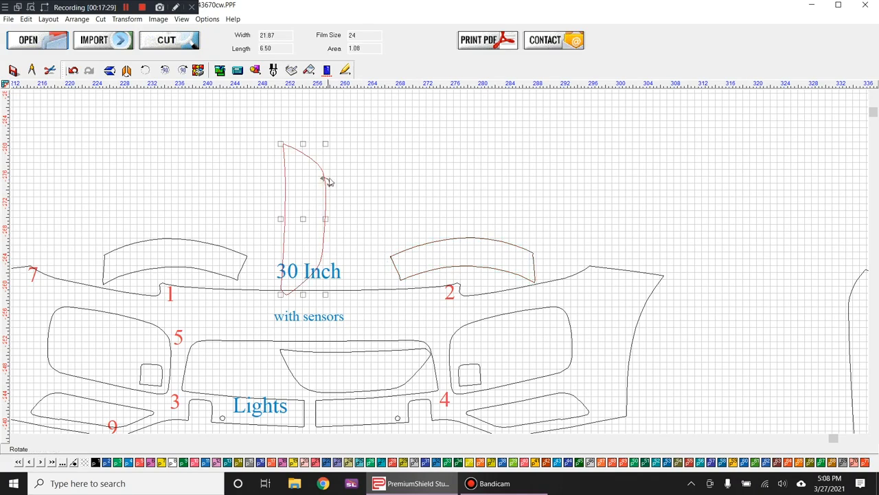
pyautogui.click(182, 69)
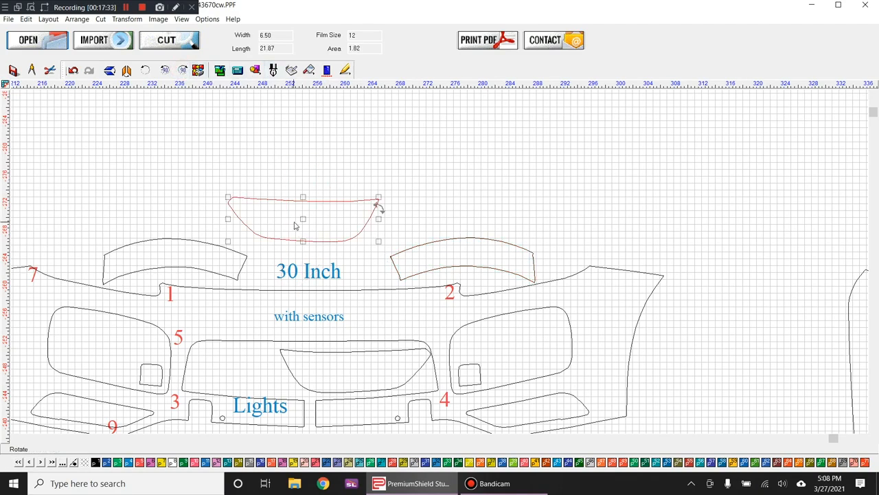
pyautogui.moveTo(296, 225); pyautogui.dragTo(293, 233)
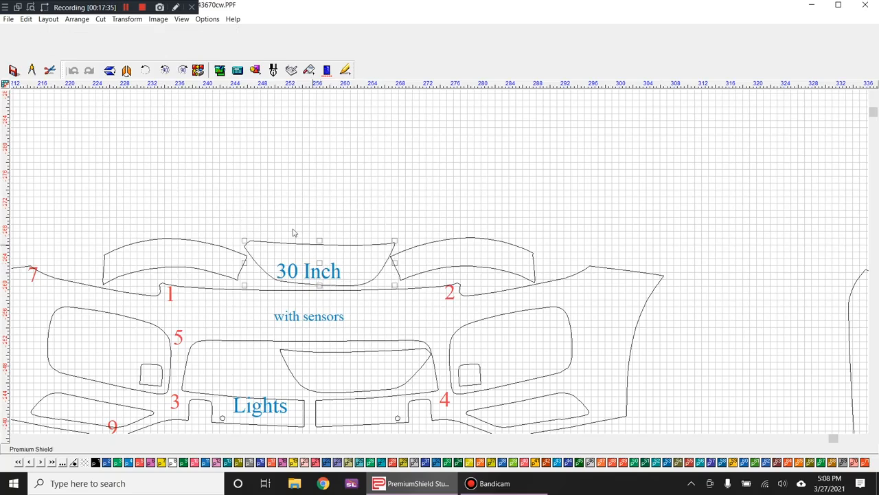
pyautogui.click(165, 69)
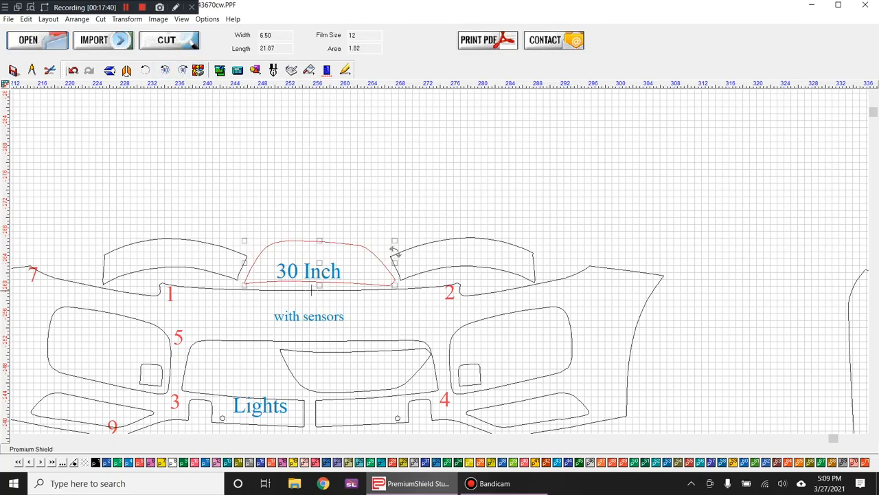
# Step: Rotate the light pattern slightly so its long edge follows the bumper's upper contour
pyautogui.scroll(1, 338, 267)
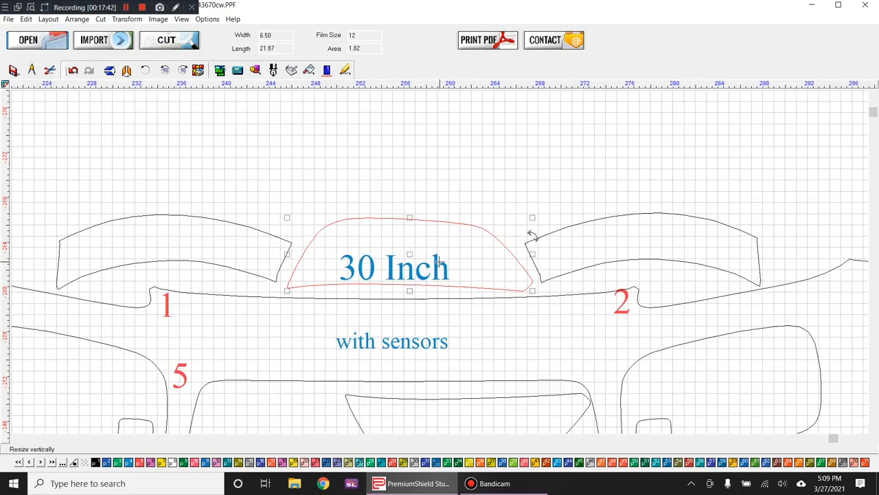
pyautogui.scroll(1, 440, 262)
pyautogui.click(585, 223)
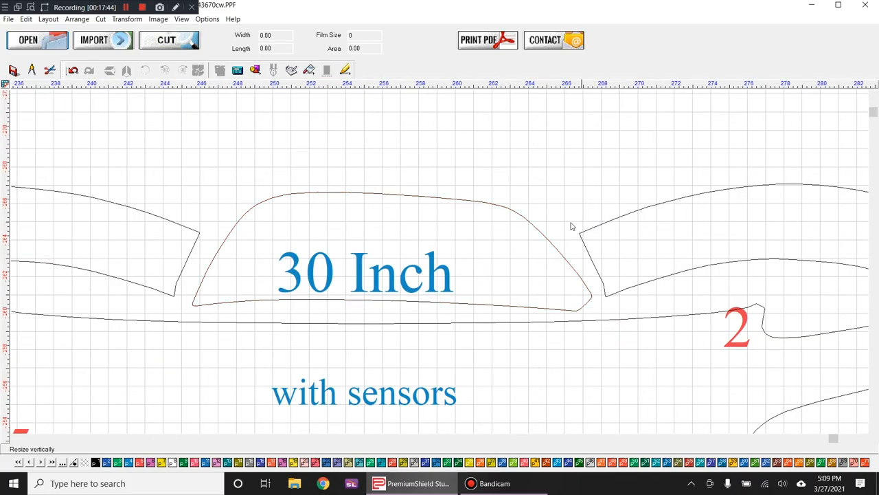
pyautogui.click(543, 237)
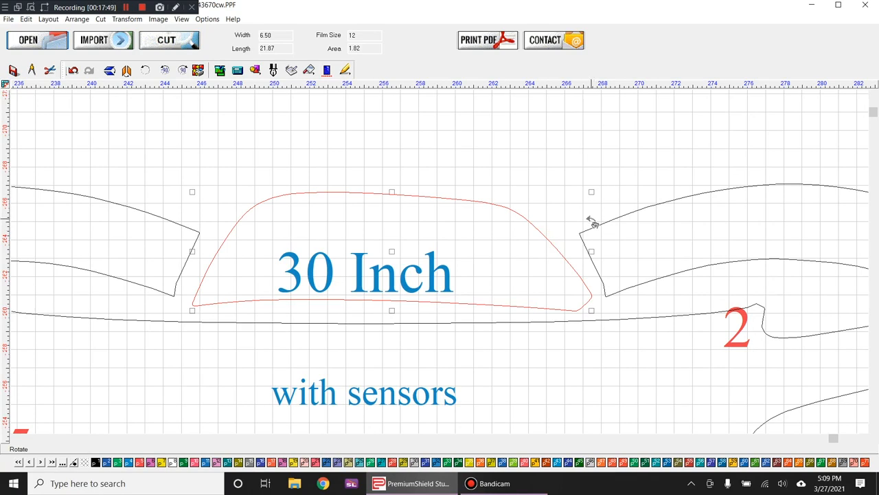
pyautogui.moveTo(594, 224); pyautogui.dragTo(594, 224)
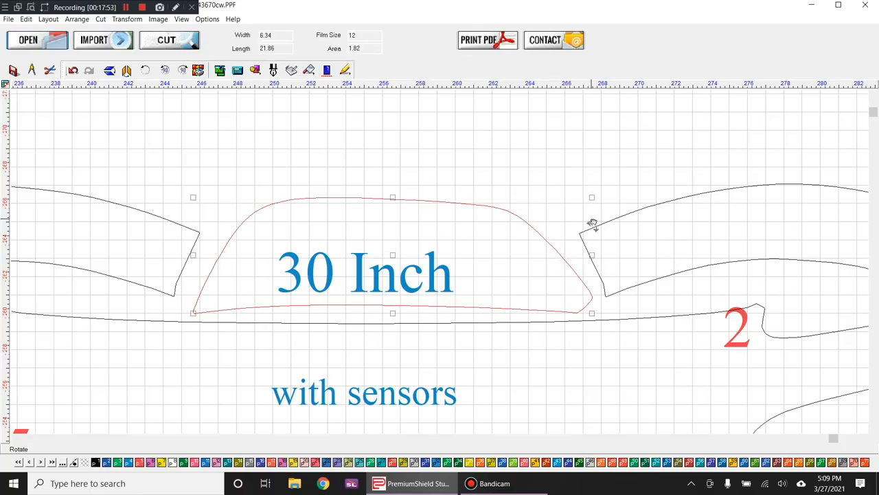
# Step: Rotate the left curved strip slightly so it nests between the light pattern and the bumper's upper edge
pyautogui.scroll(-1, 594, 224)
pyautogui.scroll(-1, 442, 265)
pyautogui.click(347, 278)
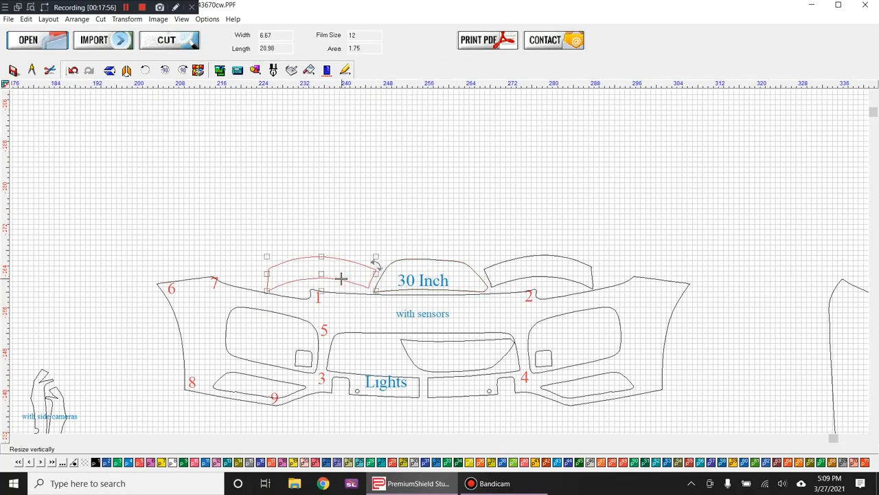
pyautogui.scroll(1, 341, 279)
pyautogui.scroll(1, 480, 268)
pyautogui.moveTo(470, 225); pyautogui.dragTo(474, 233)
pyautogui.scroll(-1, 478, 237)
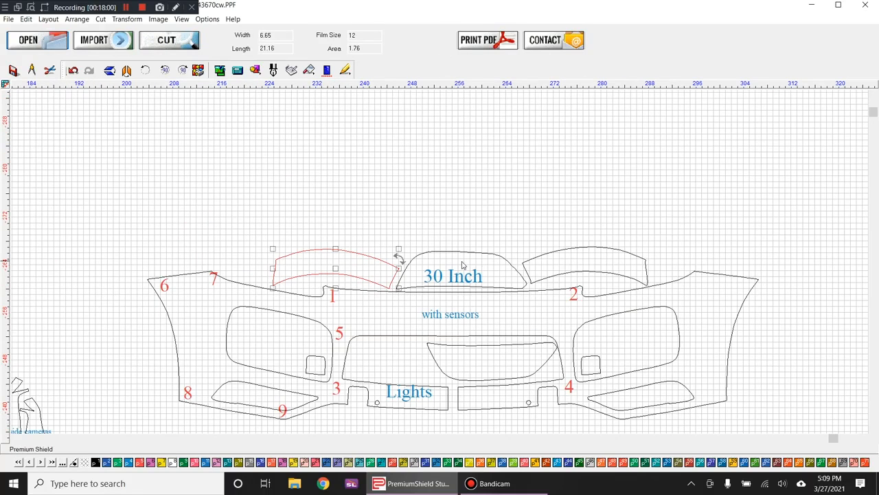
# Step: Rotate the right curved strip slightly to nest against the bumper, and check the combined size of the whole bumper group
pyautogui.click(567, 272)
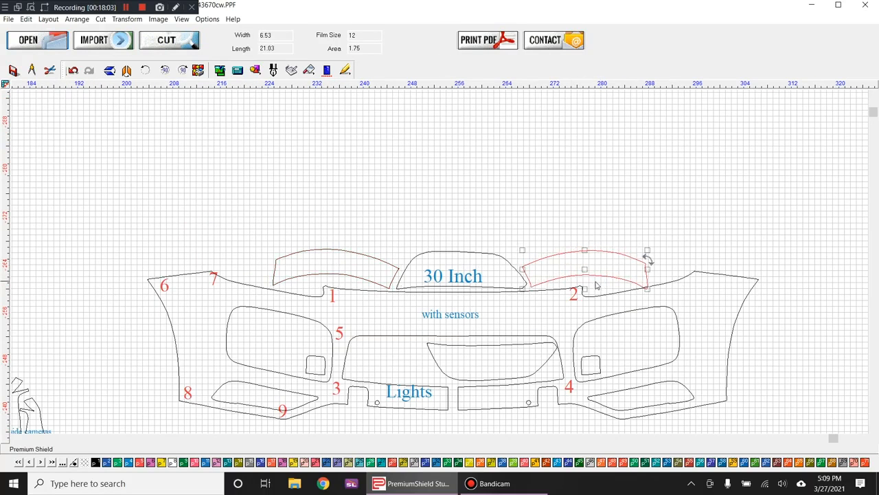
pyautogui.scroll(1, 648, 255)
pyautogui.scroll(1, 443, 267)
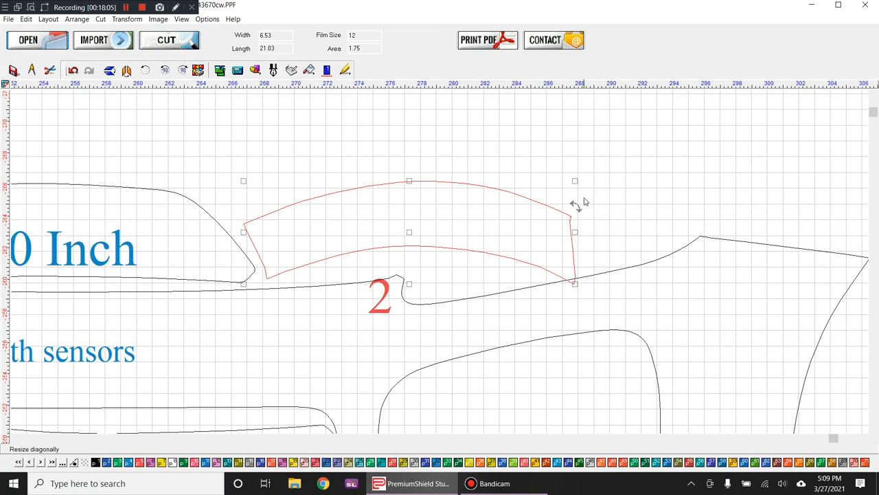
pyautogui.moveTo(575, 204); pyautogui.dragTo(575, 202)
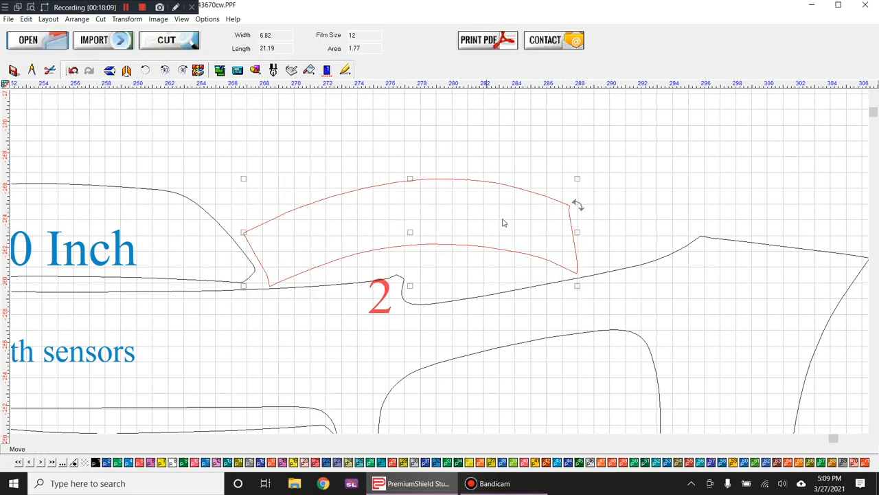
pyautogui.click(580, 208)
pyautogui.scroll(-3, 438, 265)
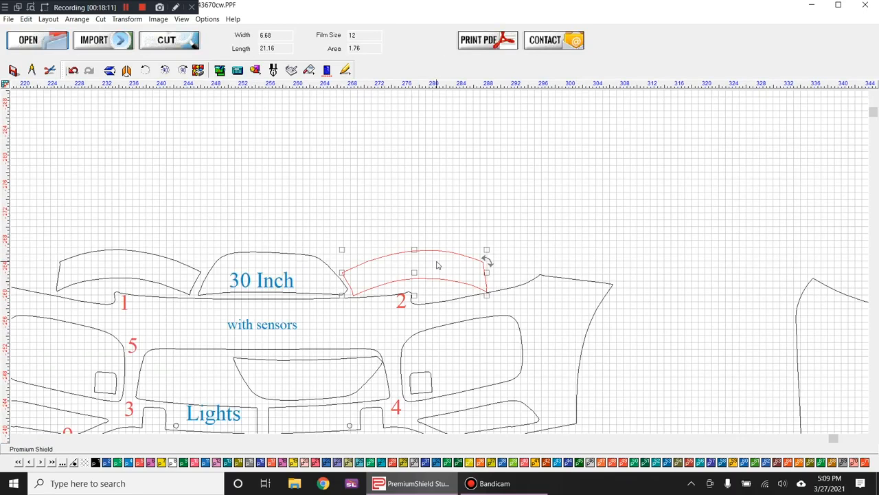
pyautogui.moveTo(88, 242); pyautogui.dragTo(611, 395)
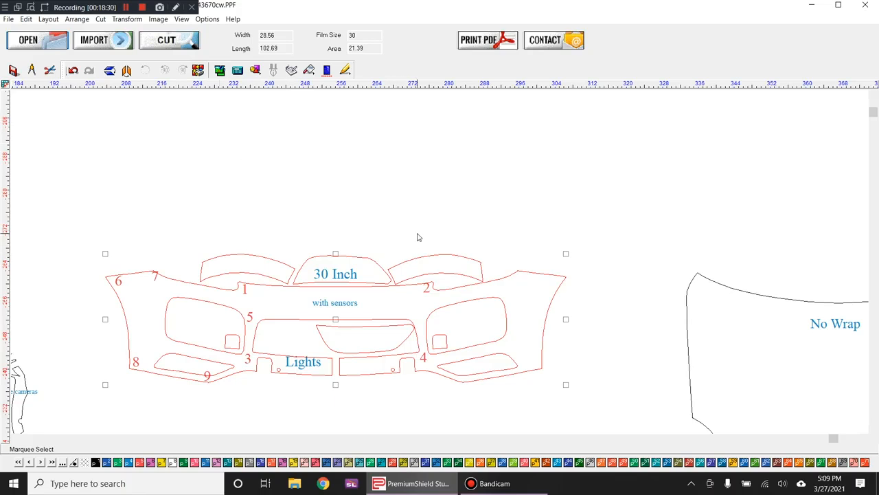
pyautogui.scroll(-3, 440, 263)
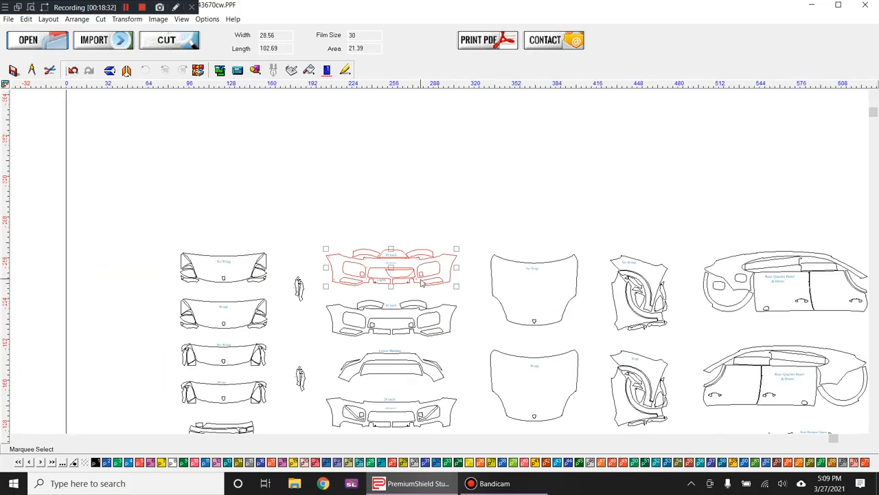